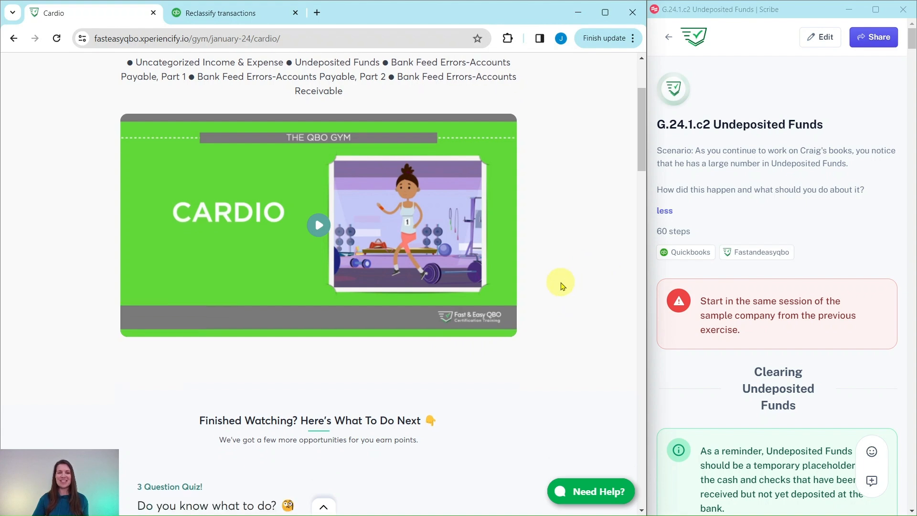
# Step: Review the Cardio lesson's quiz and hands-on practices, and read the opening instructions of the G.24.1.c2 Undeposited Funds guide
pyautogui.scroll(-1, 528, 235)
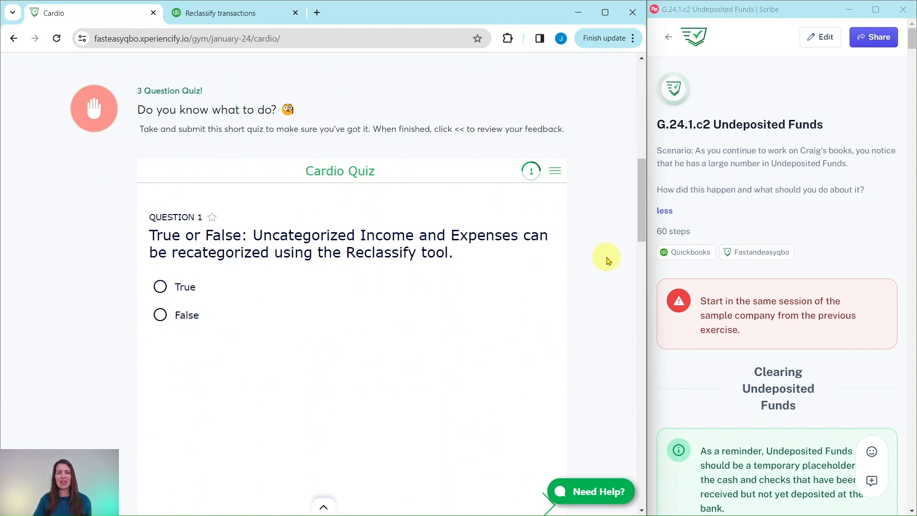
pyautogui.scroll(-10, 607, 260)
pyautogui.scroll(-6, 600, 255)
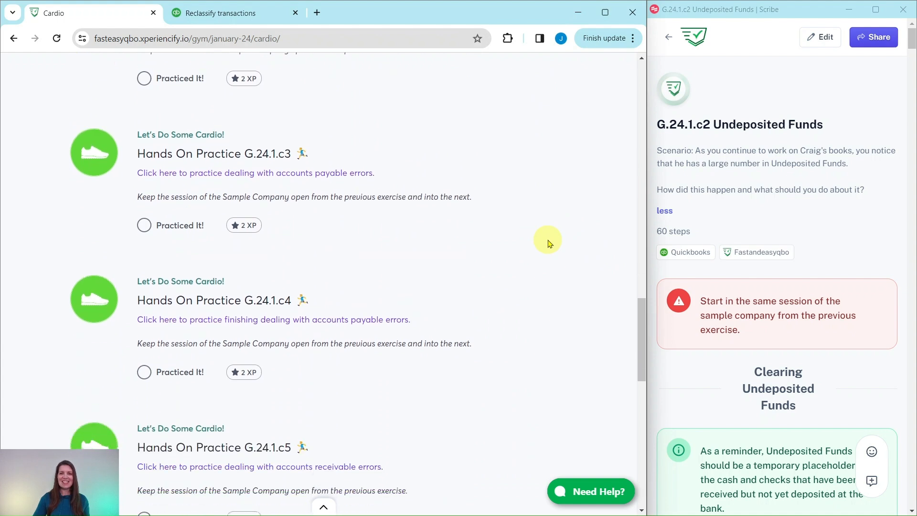
pyautogui.scroll(-6, 549, 244)
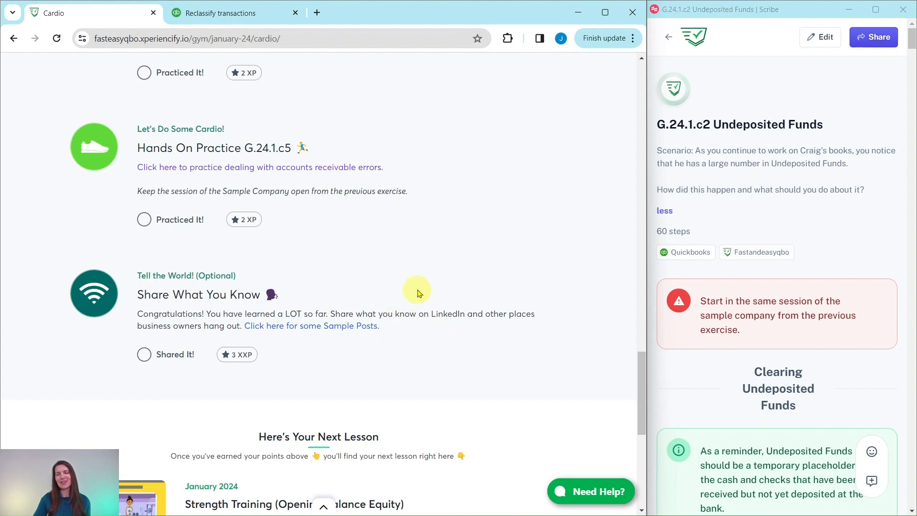
pyautogui.scroll(10, 433, 274)
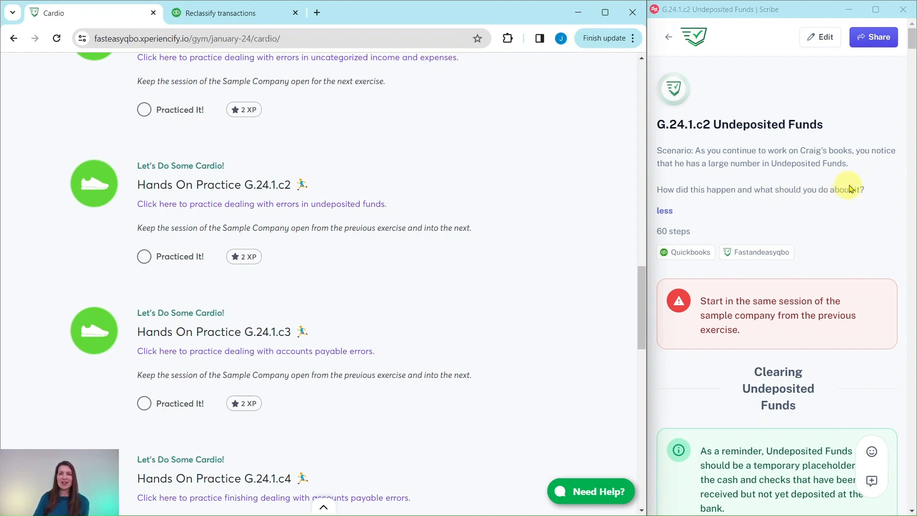
pyautogui.scroll(-4, 845, 186)
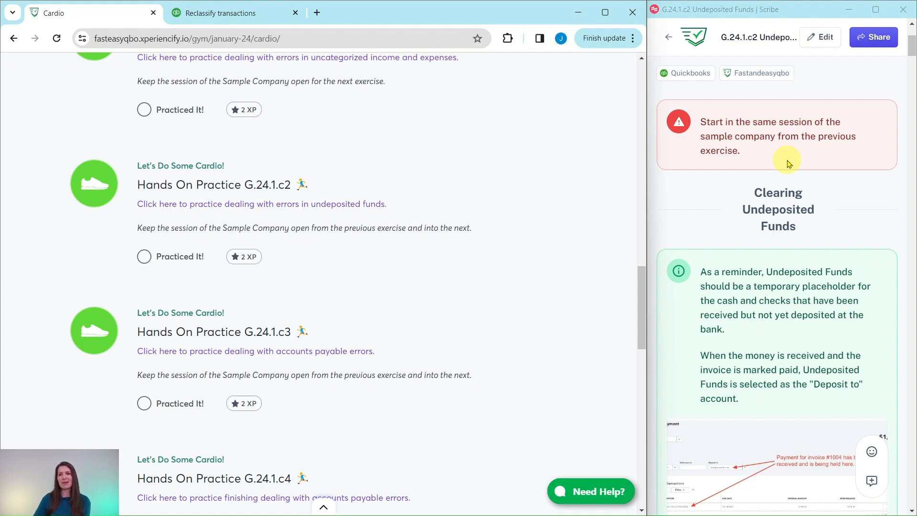
pyautogui.scroll(-3, 788, 163)
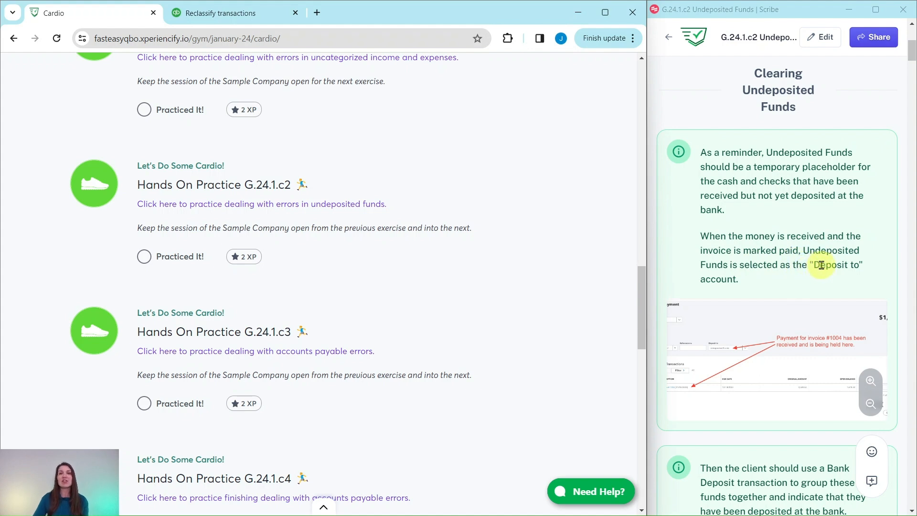
pyautogui.scroll(-3, 826, 259)
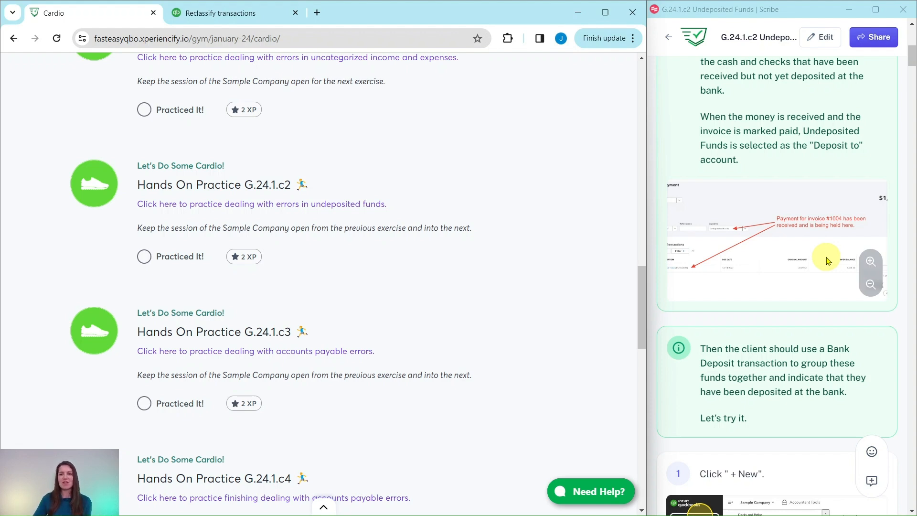
pyautogui.scroll(-4, 806, 261)
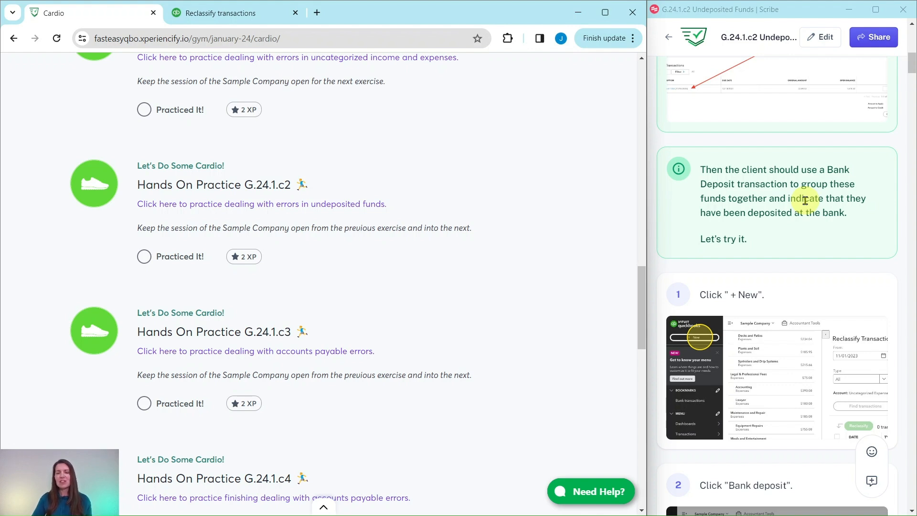
pyautogui.scroll(-3, 805, 201)
pyautogui.scroll(-1, 803, 179)
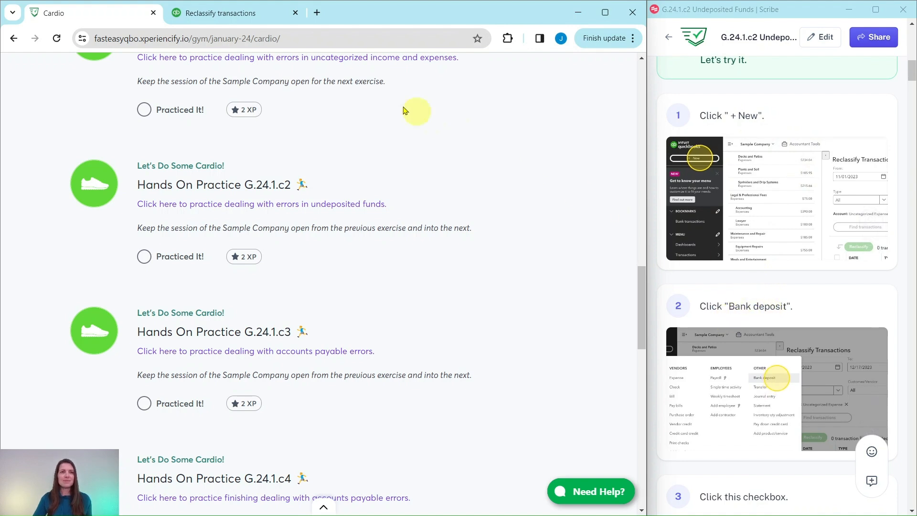
# Step: Switch to QuickBooks Online and start a new bank deposit in the sample company
pyautogui.click(236, 13)
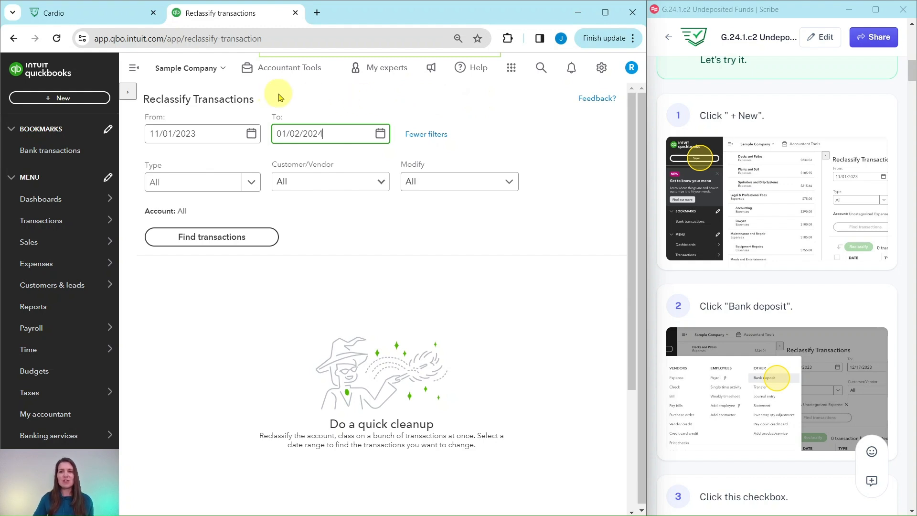
pyautogui.click(63, 99)
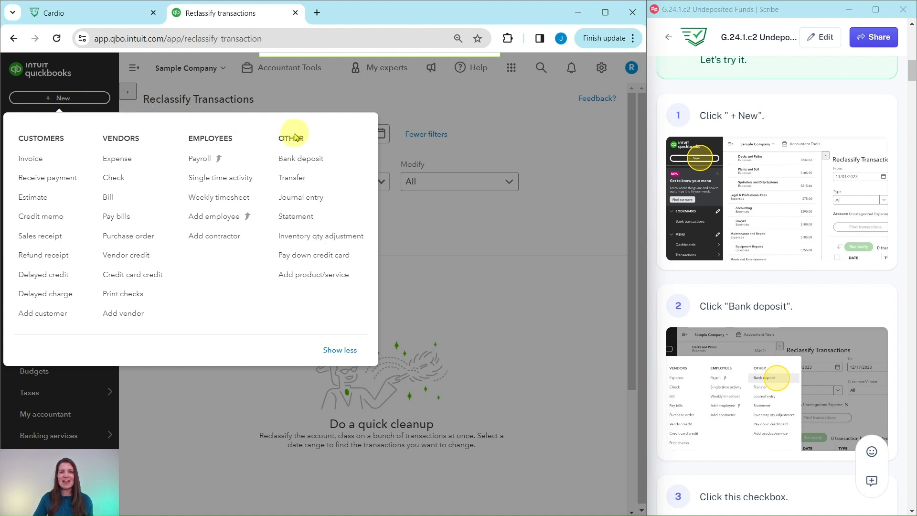
pyautogui.click(295, 159)
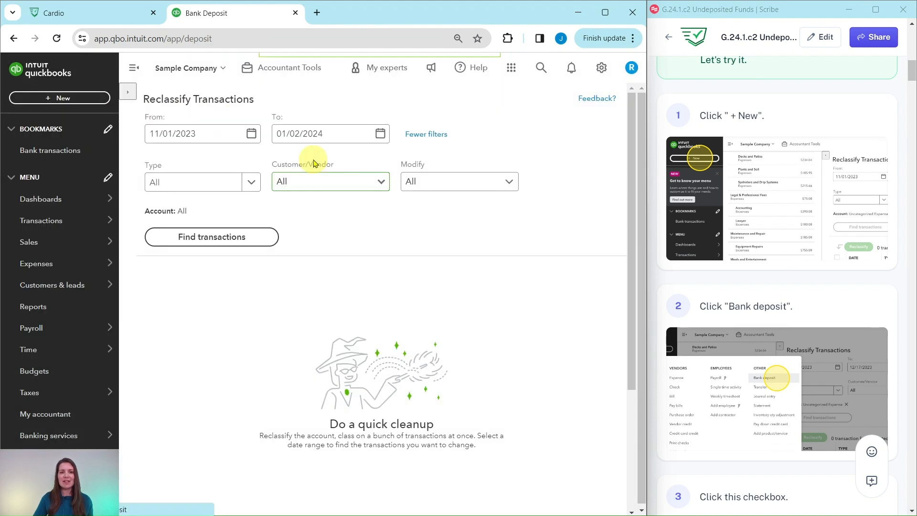
# Step: Include all listed undeposited payments in the Checking bank deposit, and save and close it
pyautogui.scroll(-2, 814, 273)
pyautogui.scroll(-4, 814, 273)
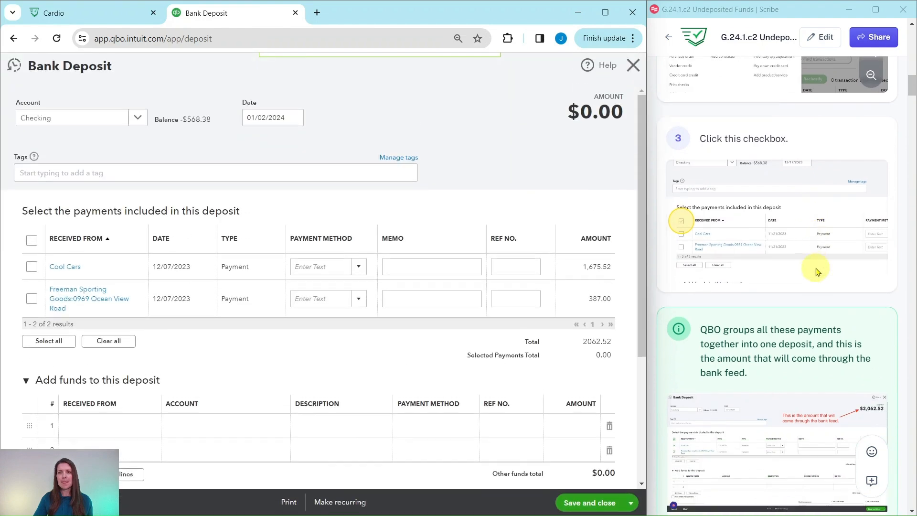
pyautogui.scroll(-2, 815, 272)
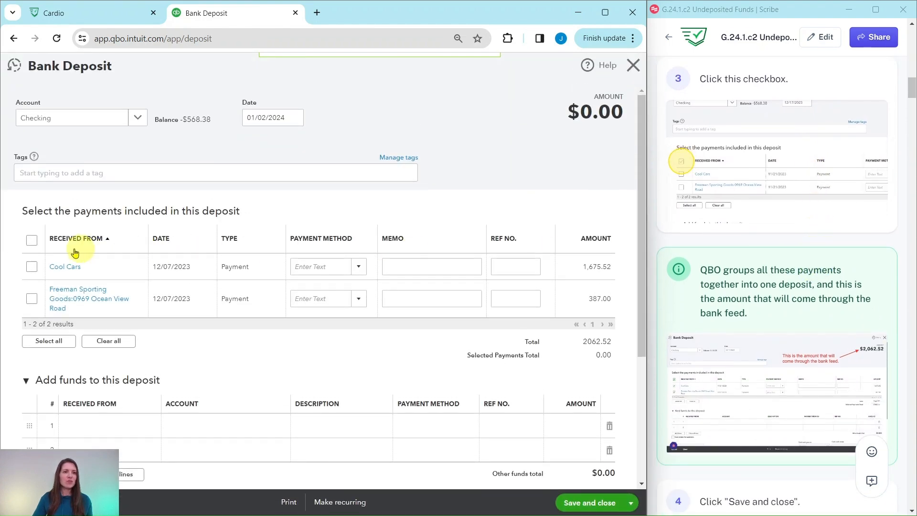
pyautogui.click(32, 241)
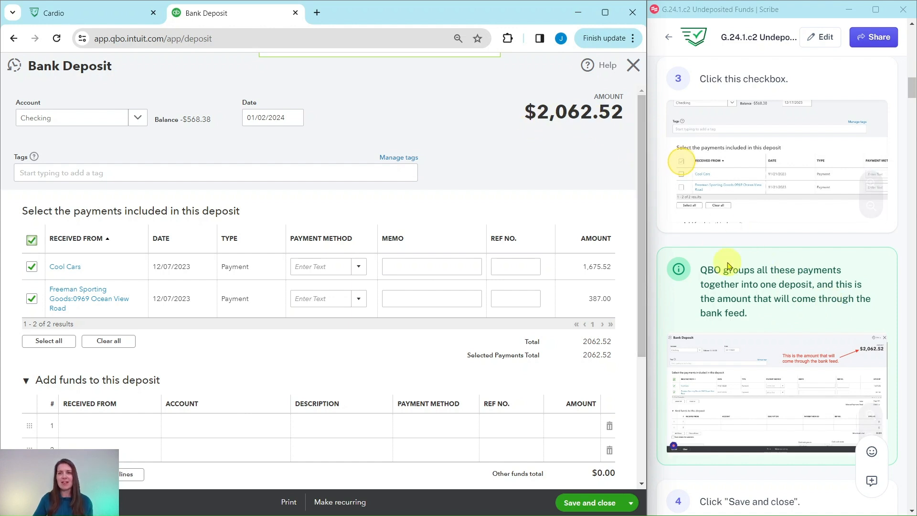
pyautogui.scroll(-7, 727, 266)
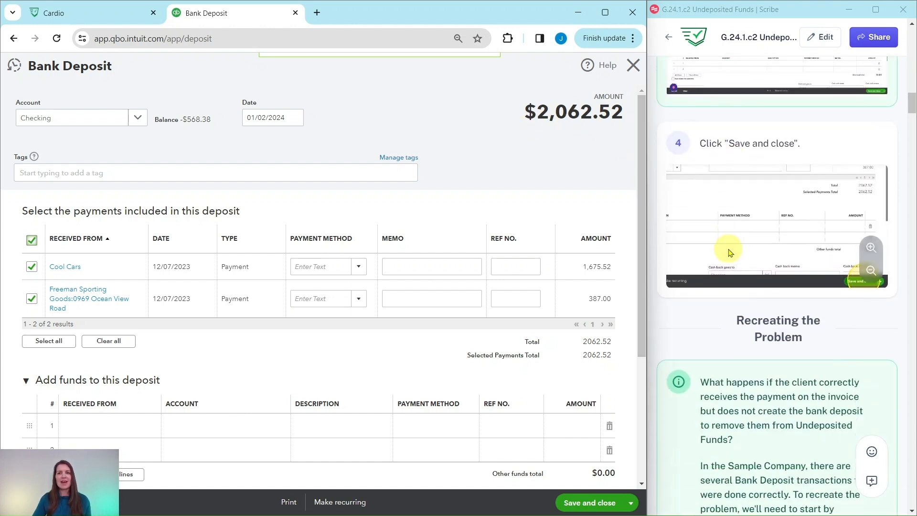
pyautogui.click(595, 504)
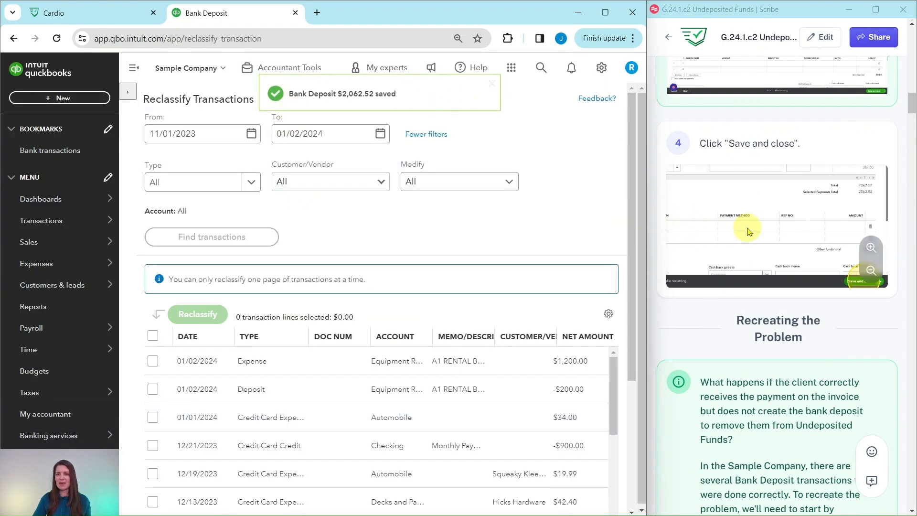
# Step: Read the guide's section on recreating the problem and open the bank transactions page
pyautogui.scroll(-5, 747, 231)
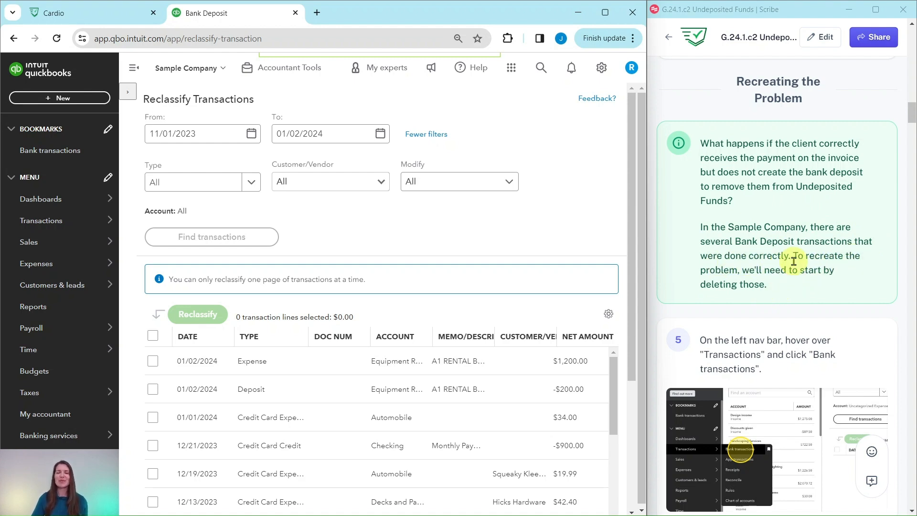
pyautogui.scroll(-4, 796, 258)
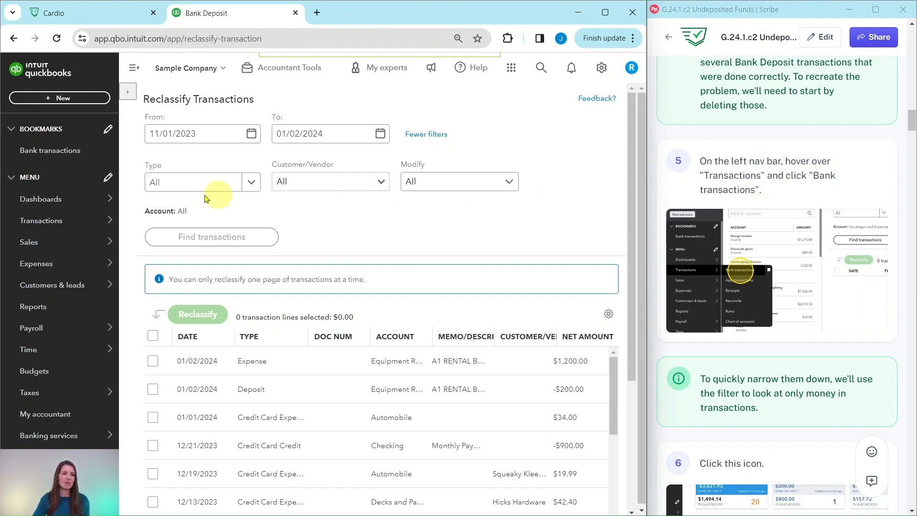
pyautogui.moveTo(113, 198)
pyautogui.moveTo(34, 222)
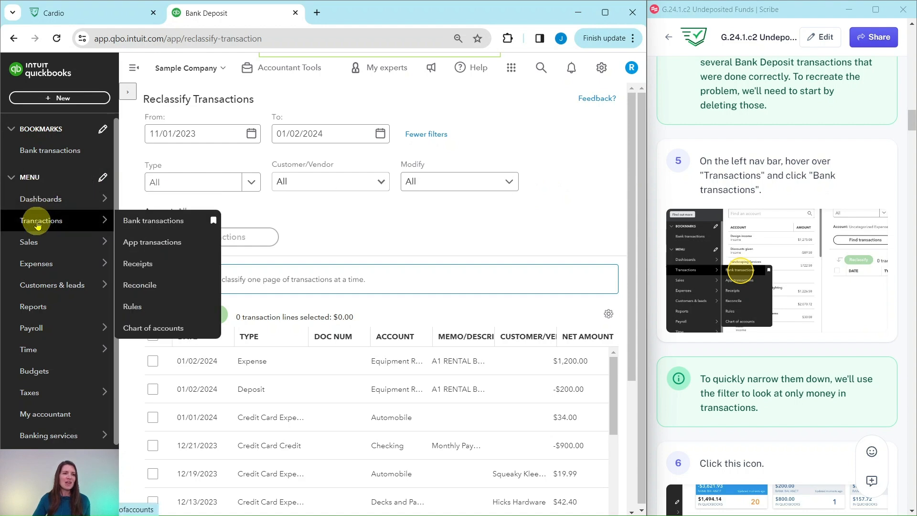
pyautogui.click(151, 223)
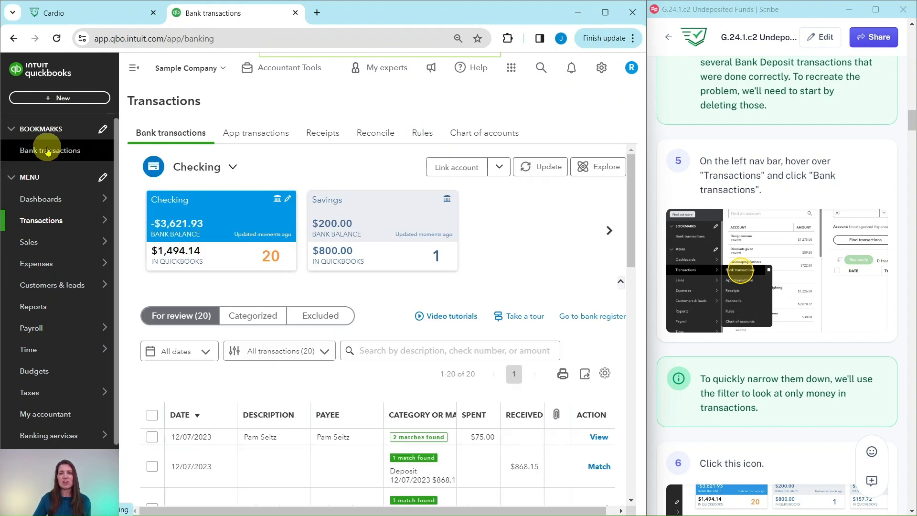
# Step: Filter the Checking account's for-review transactions to show only Money in
pyautogui.scroll(-5, 762, 222)
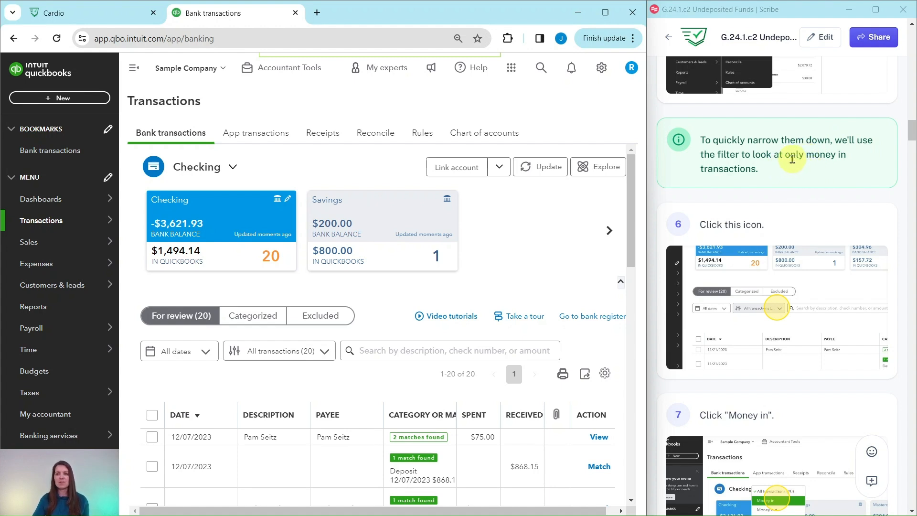
pyautogui.scroll(-5, 791, 159)
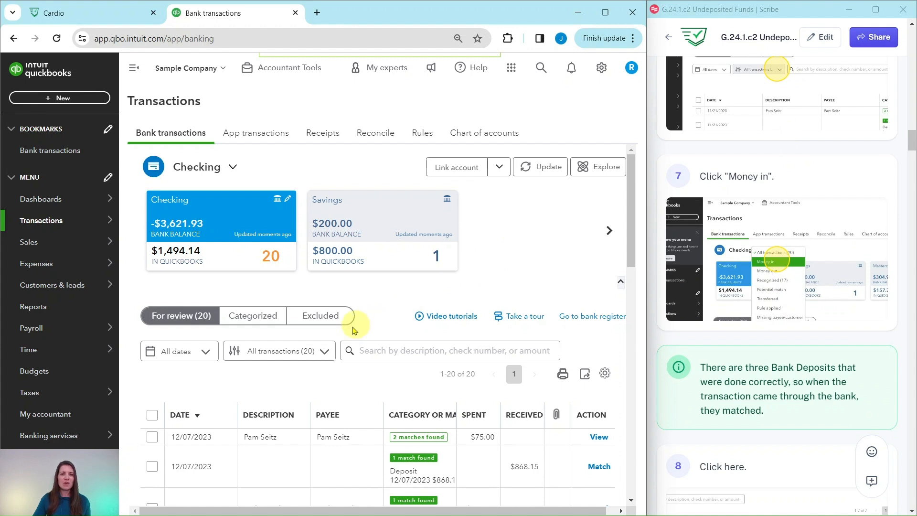
pyautogui.click(324, 355)
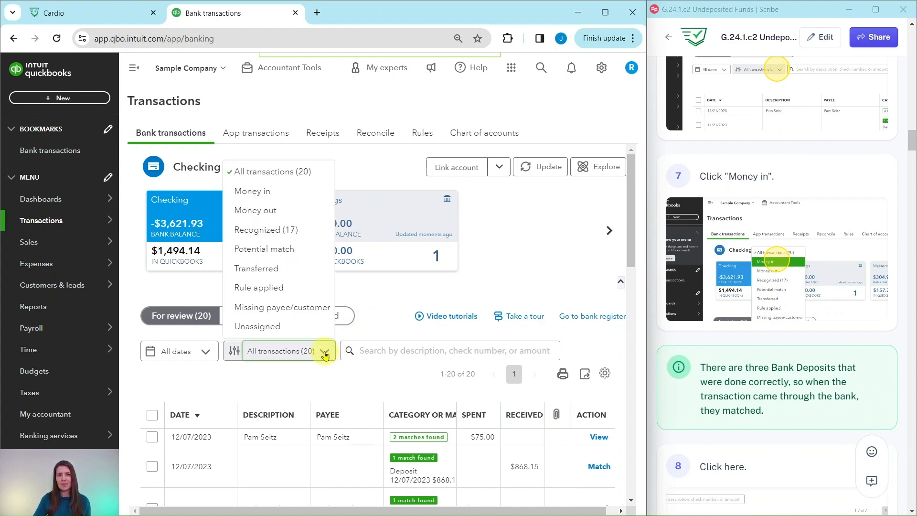
pyautogui.click(255, 196)
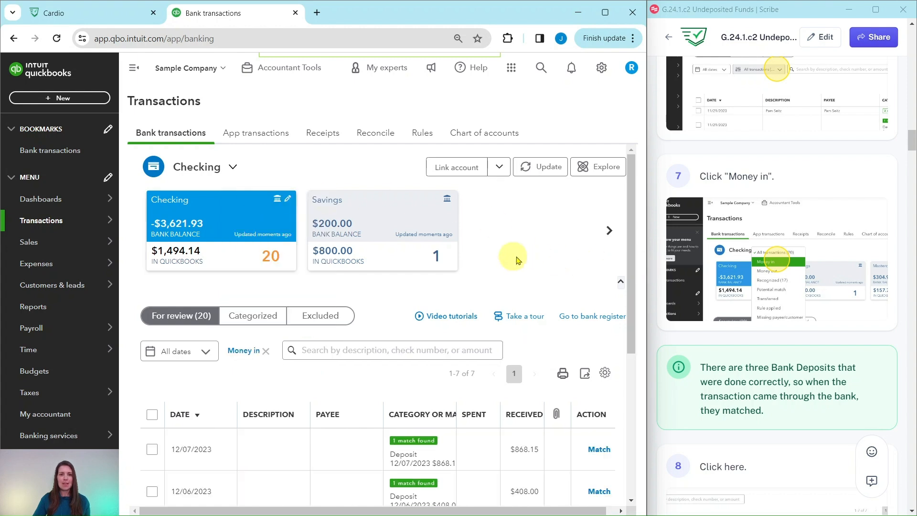
# Step: Open the deposit matched to the 12/07/2023 bank transaction of $868.15 and delete it
pyautogui.scroll(-2, 525, 253)
pyautogui.scroll(-3, 541, 248)
pyautogui.scroll(-4, 779, 264)
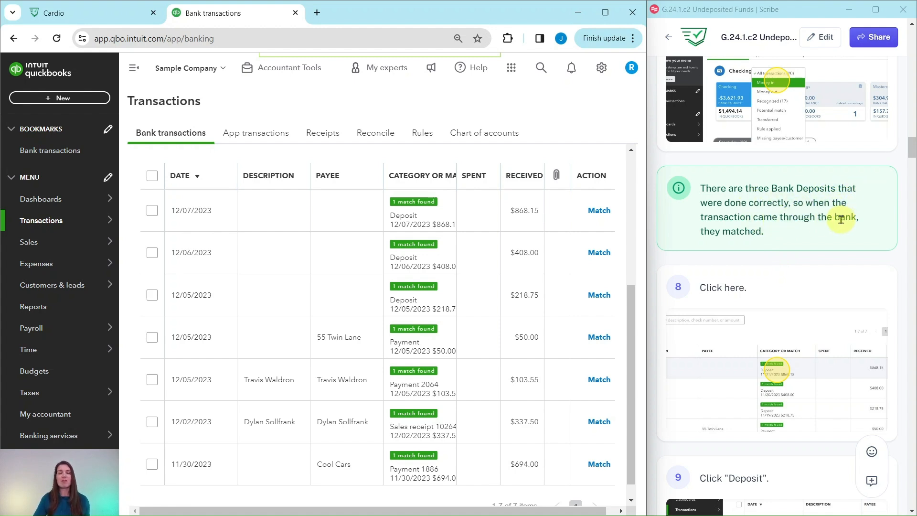
pyautogui.scroll(-5, 824, 214)
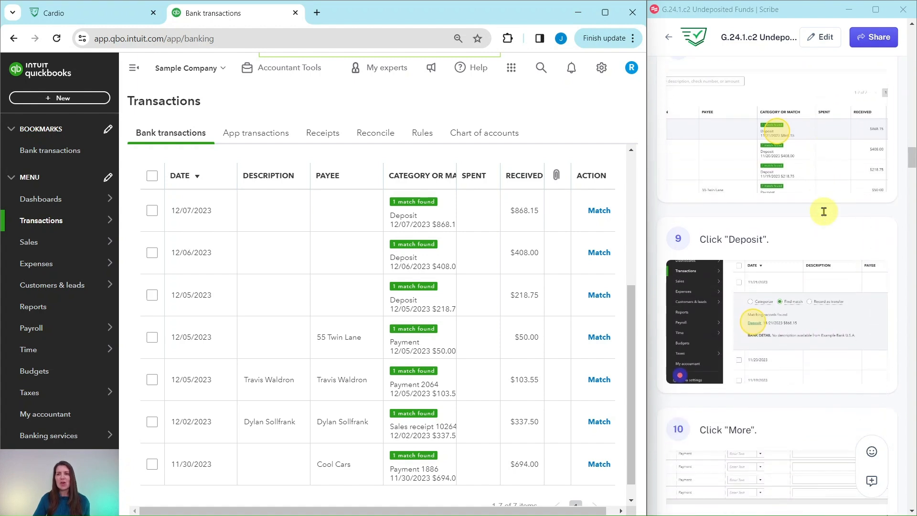
pyautogui.click(340, 213)
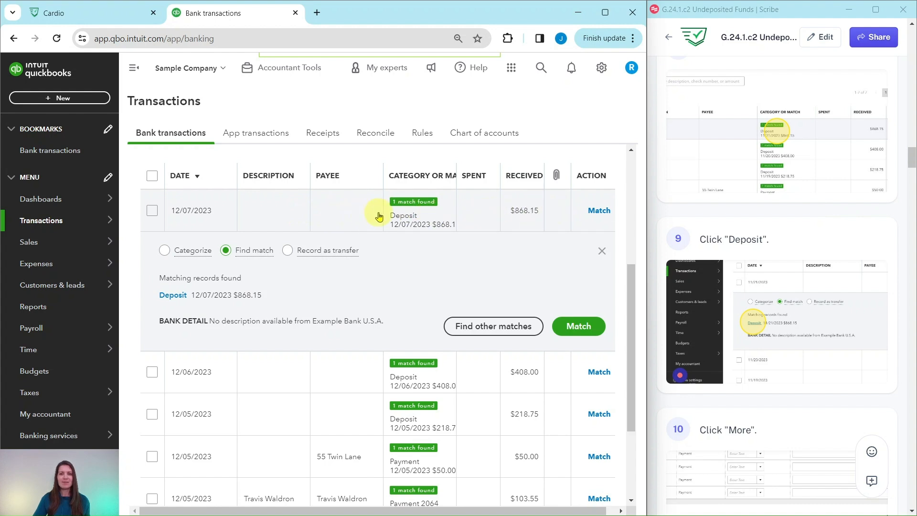
pyautogui.click(172, 295)
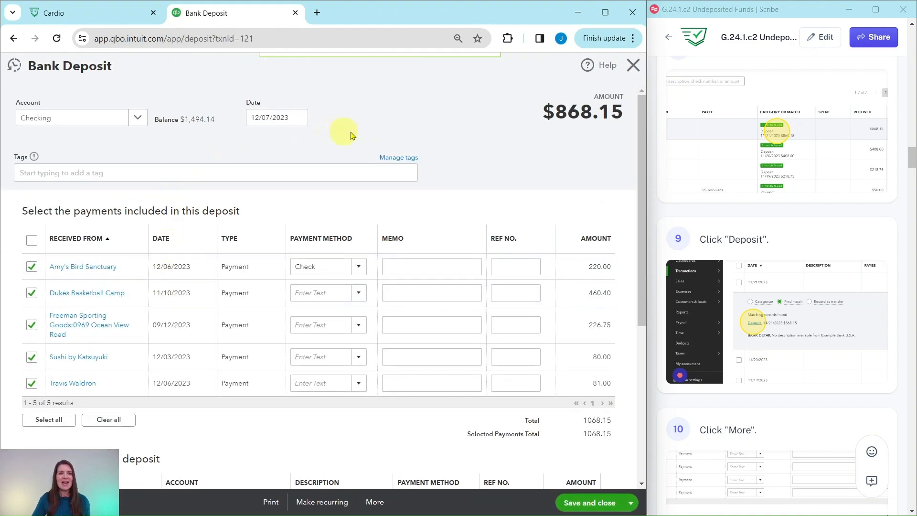
pyautogui.scroll(-8, 783, 304)
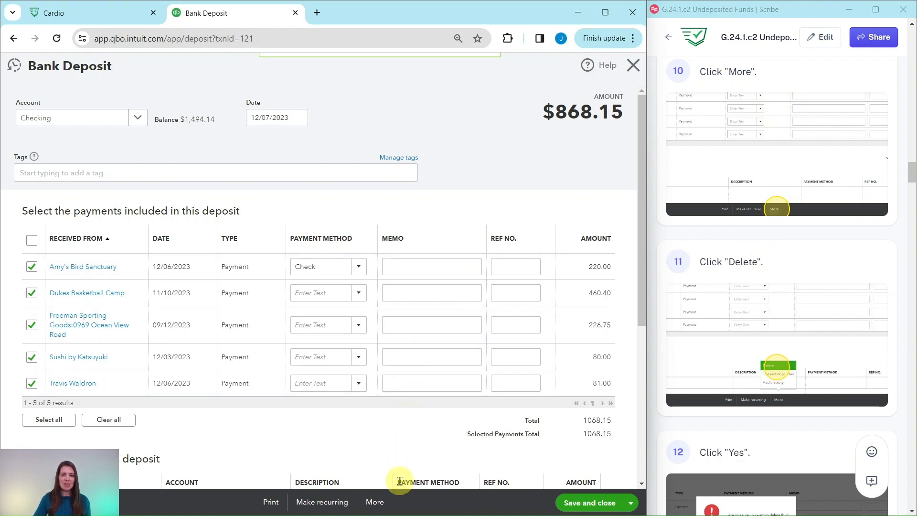
pyautogui.click(375, 502)
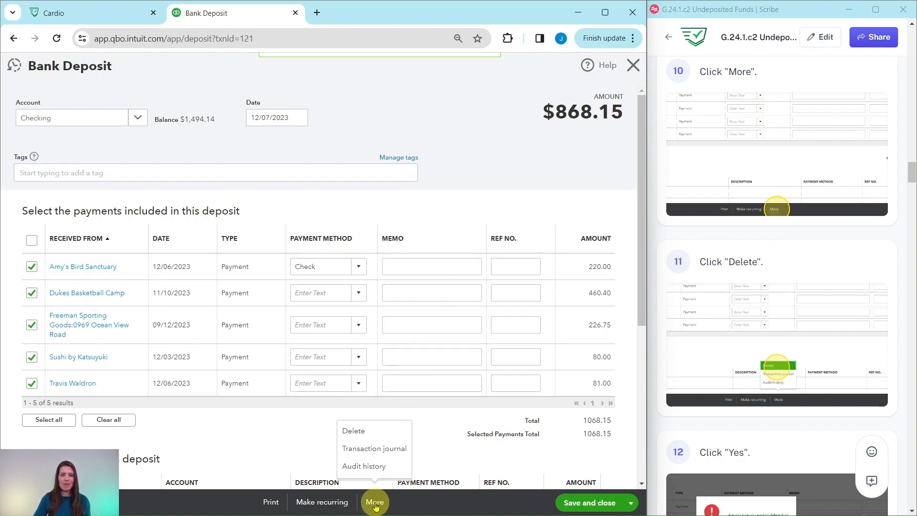
pyautogui.click(354, 436)
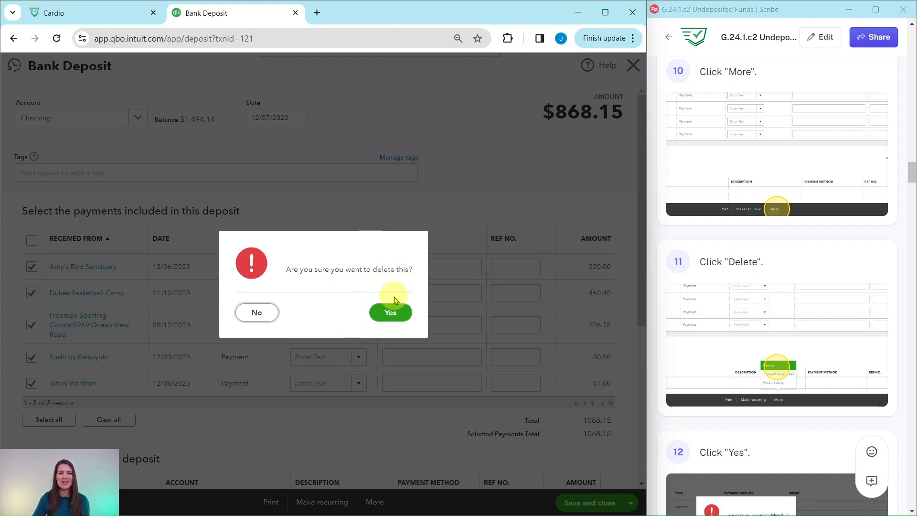
pyautogui.click(391, 315)
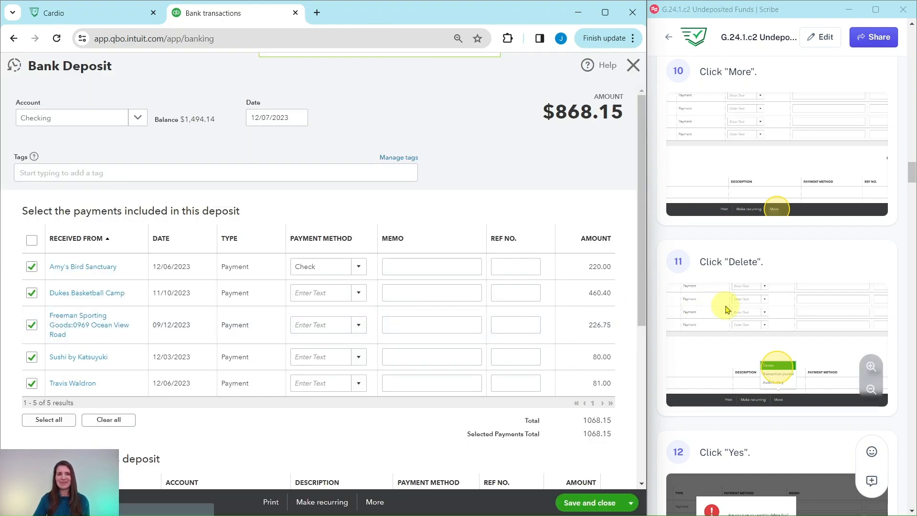
# Step: Open the deposit matched to the 12/06/2023 bank transaction of $408.00 and delete it
pyautogui.scroll(-10, 720, 305)
pyautogui.scroll(-3, 728, 305)
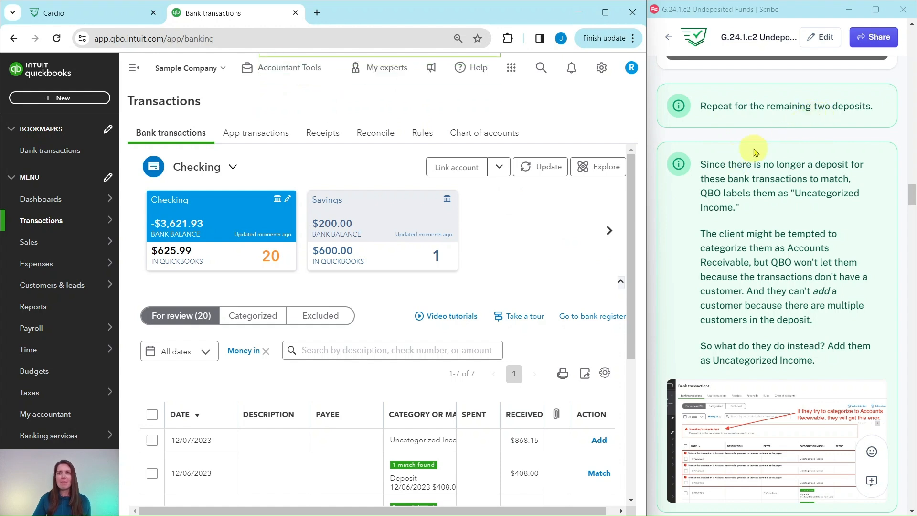
pyautogui.scroll(-3, 527, 281)
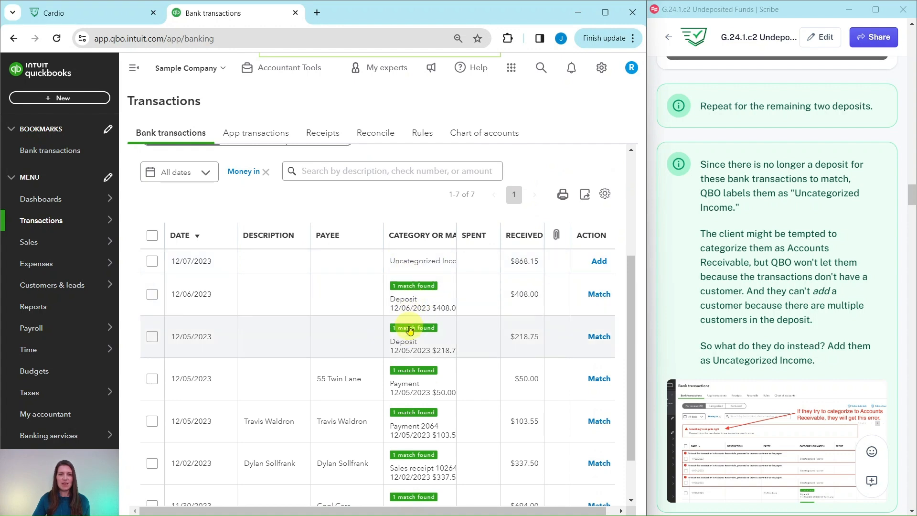
pyautogui.click(356, 304)
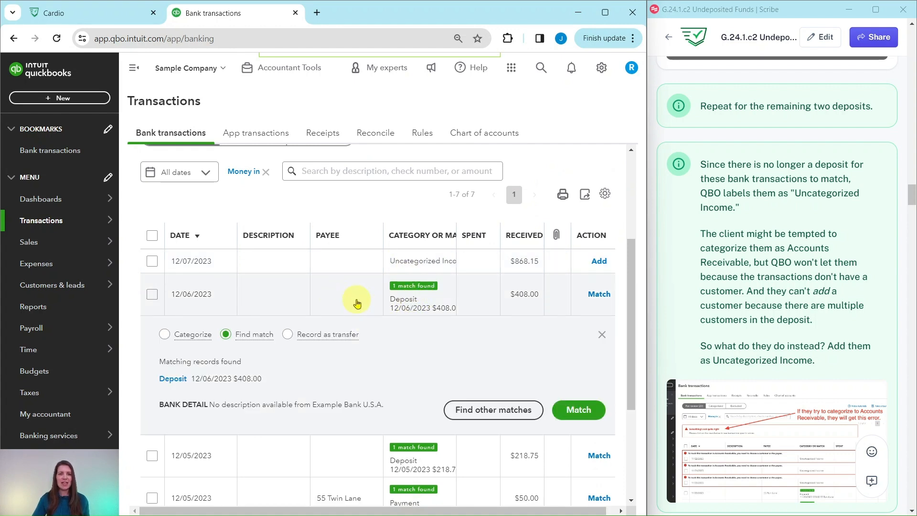
pyautogui.click(179, 379)
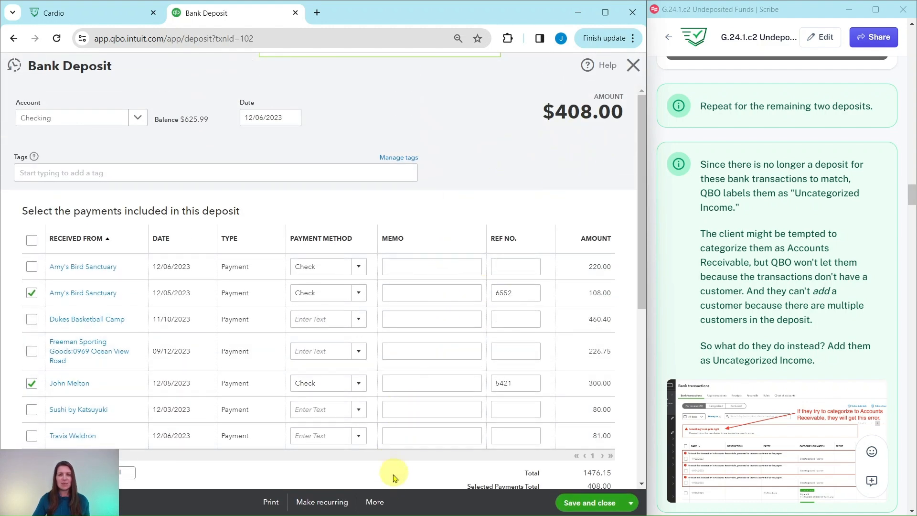
pyautogui.click(376, 502)
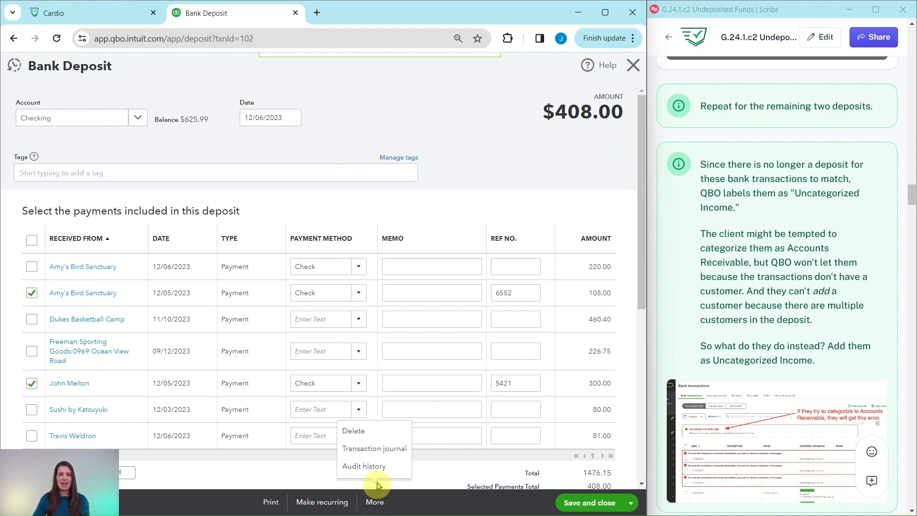
pyautogui.click(354, 432)
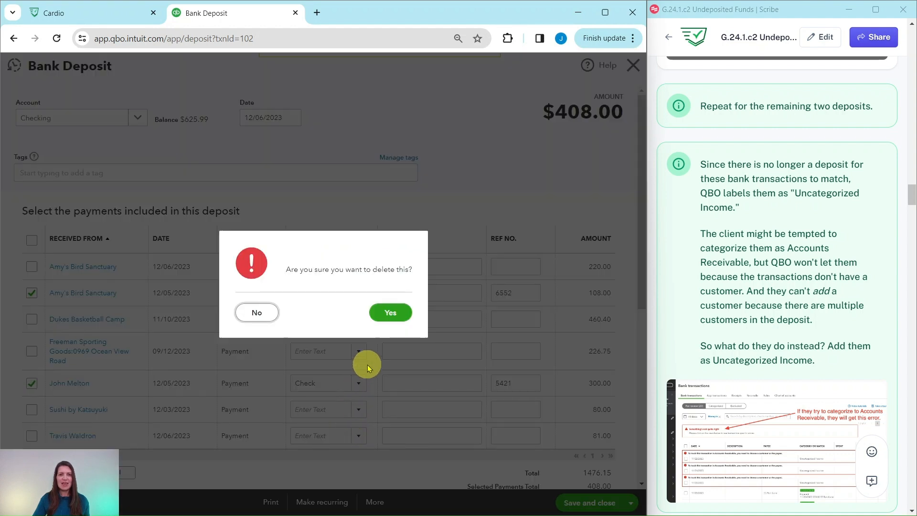
pyautogui.click(390, 313)
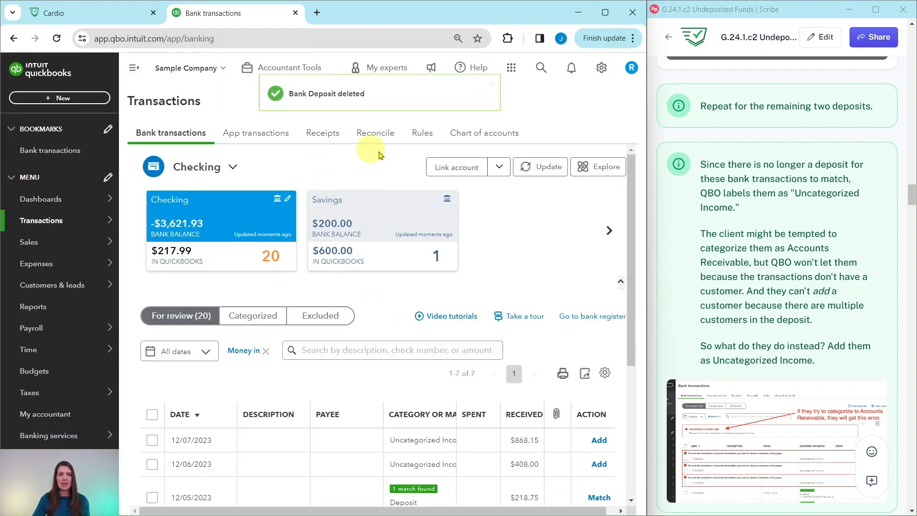
# Step: Open the deposit matched to the 12/05/2023 bank transaction of $218.75 and delete it
pyautogui.scroll(-3, 436, 296)
pyautogui.scroll(-2, 438, 291)
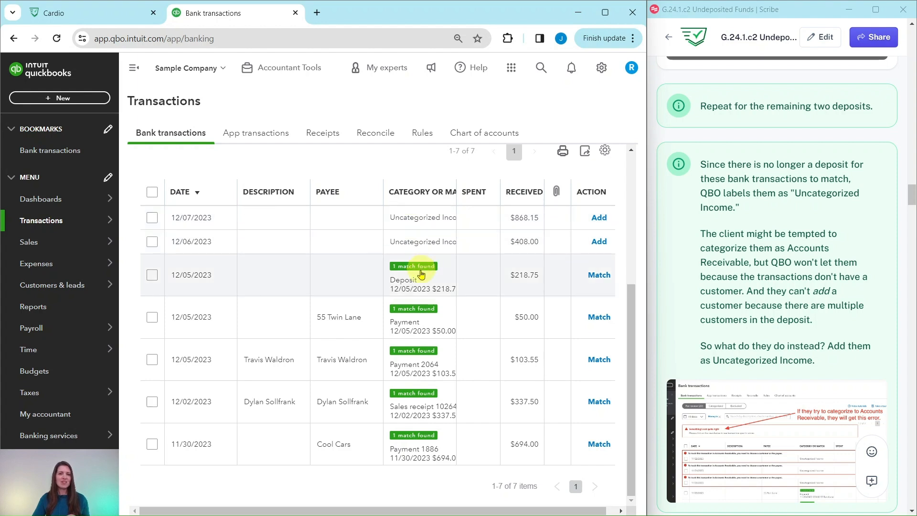
pyautogui.click(373, 283)
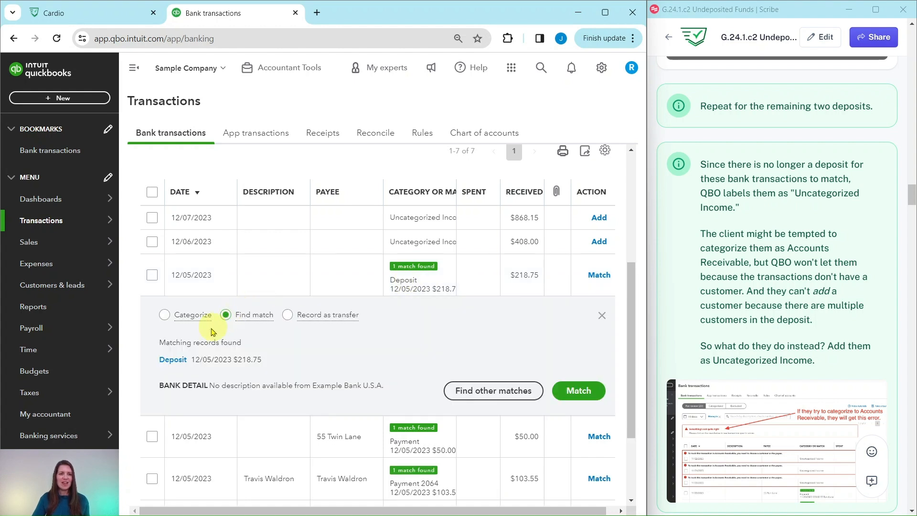
pyautogui.click(172, 361)
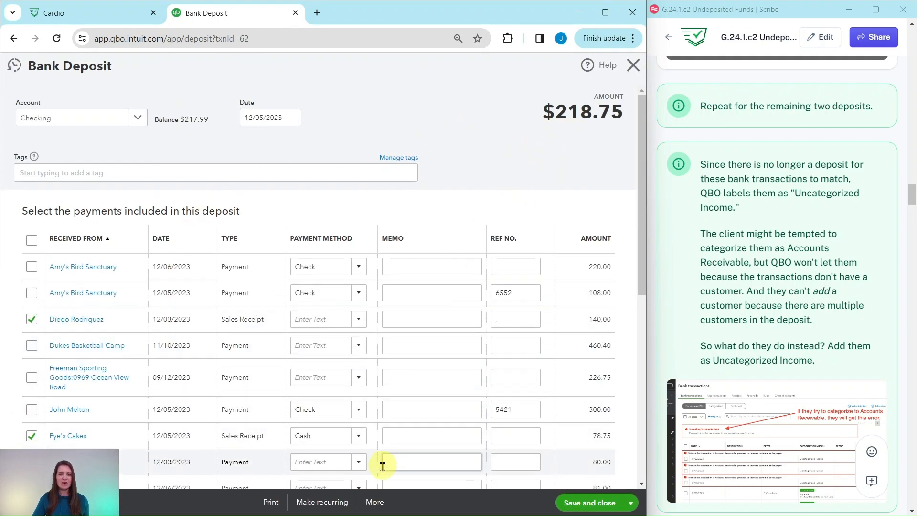
pyautogui.click(375, 502)
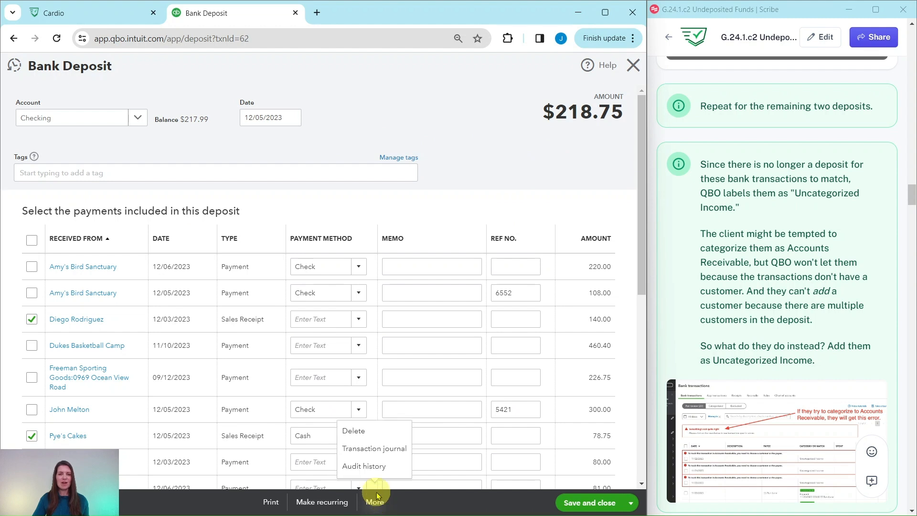
pyautogui.click(357, 435)
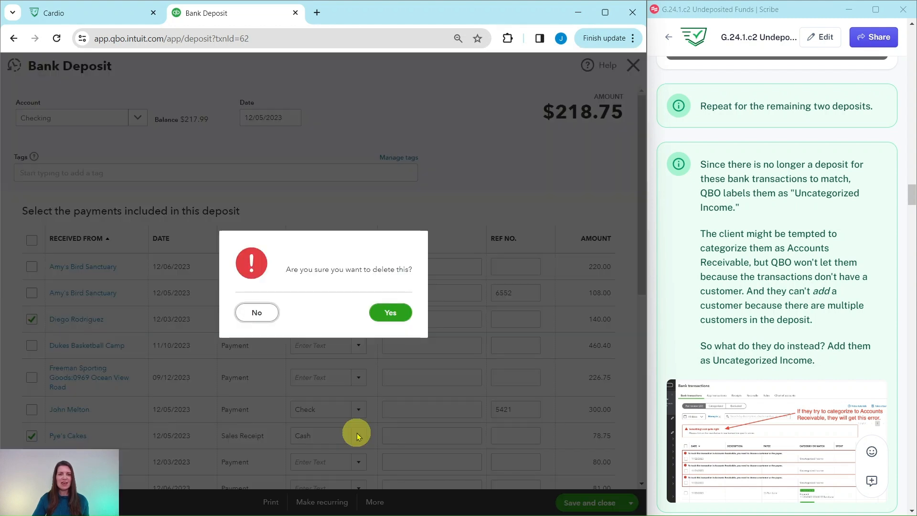
pyautogui.click(391, 313)
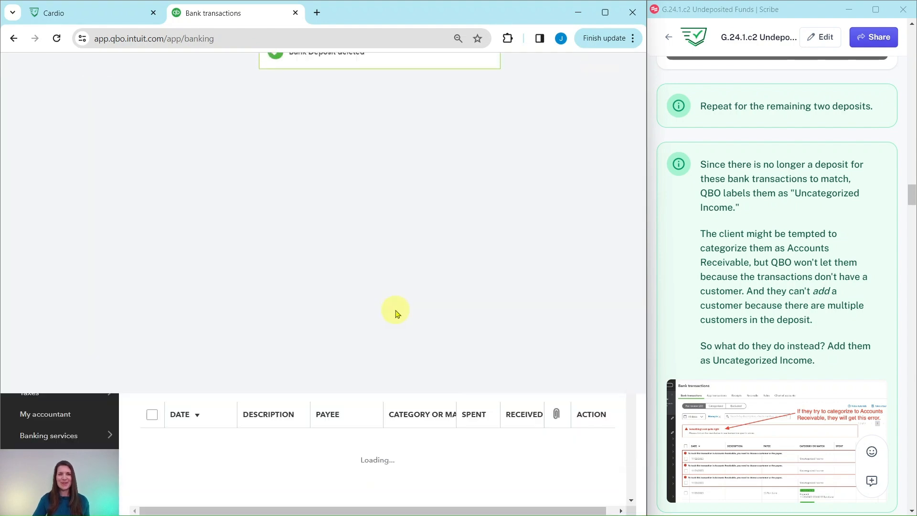
# Step: Select the three Uncategorized Income bank transactions dated 12/07, 12/06 and 12/05/2023 and accept them together
pyautogui.scroll(-4, 415, 313)
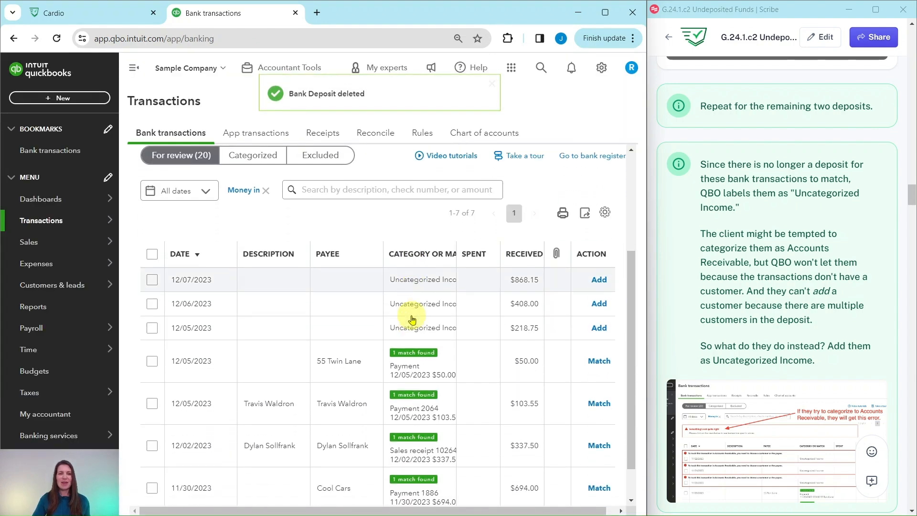
pyautogui.scroll(-1, 402, 305)
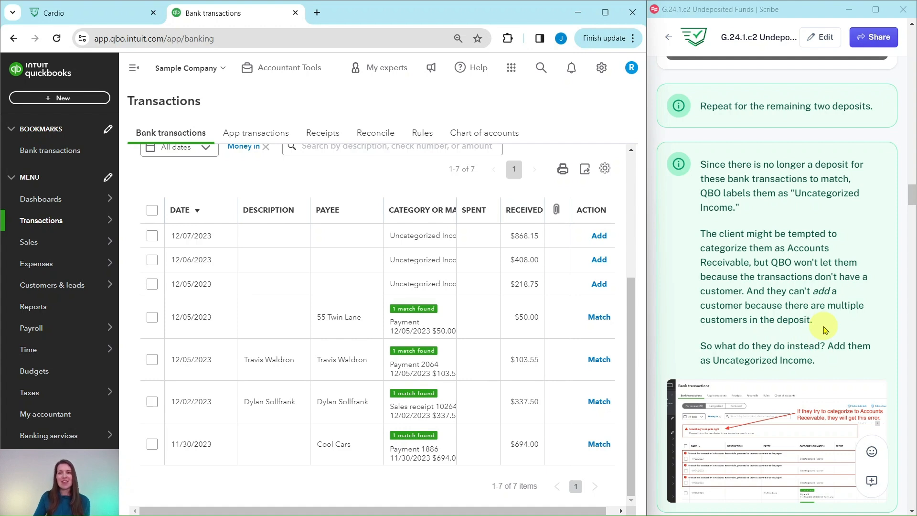
pyautogui.scroll(-10, 824, 329)
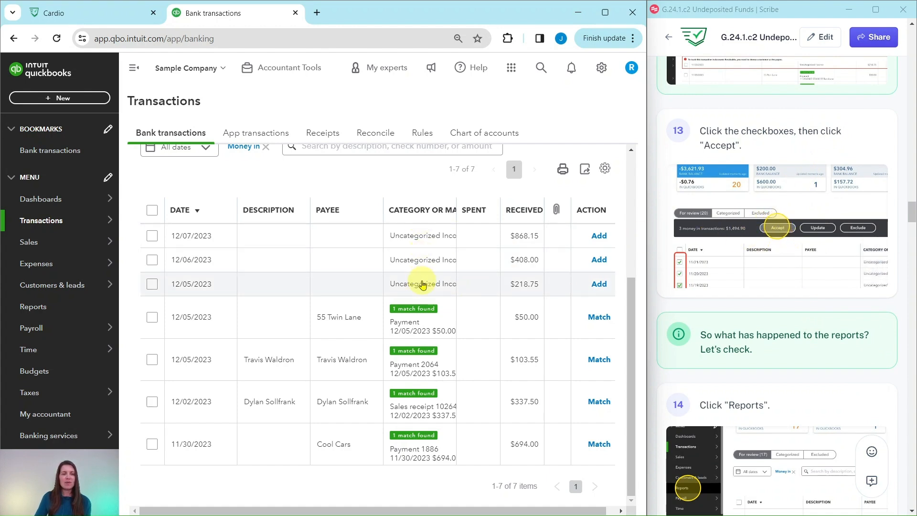
pyautogui.click(152, 236)
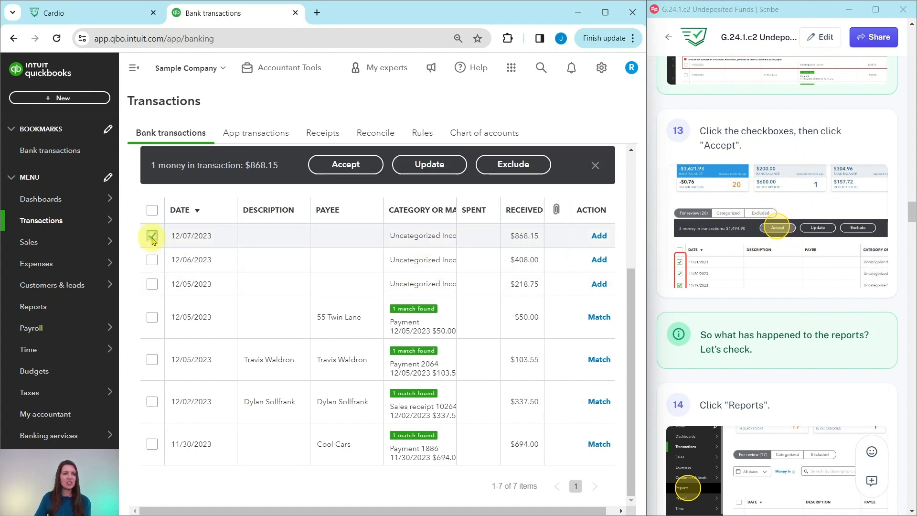
pyautogui.click(152, 261)
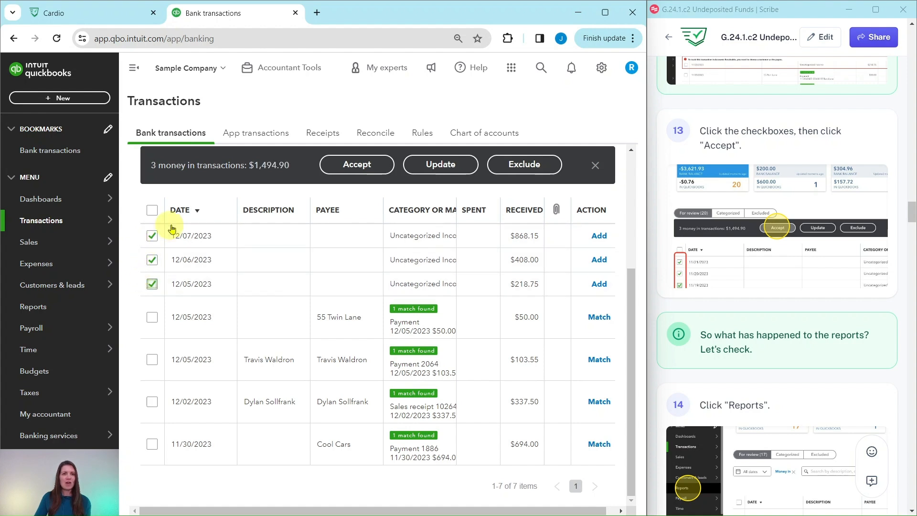
pyautogui.click(358, 169)
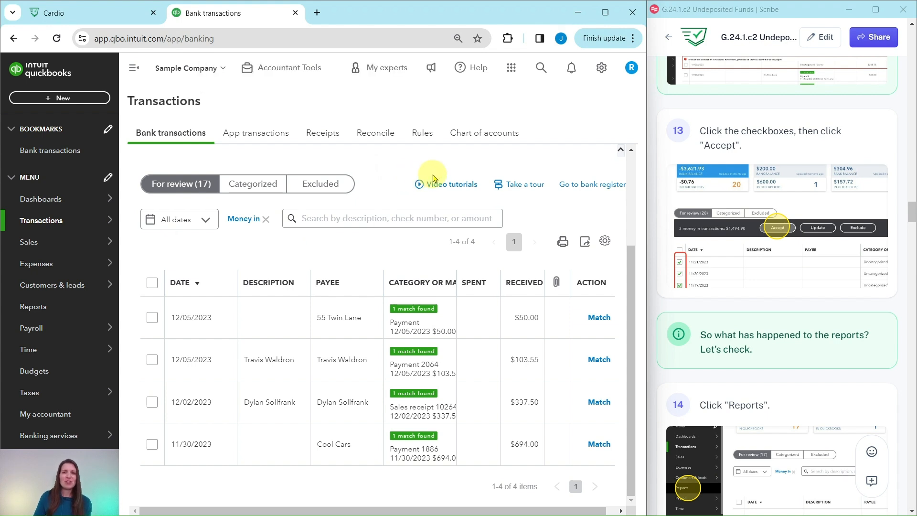
# Step: Open the Profit and Loss report from the favorite reports
pyautogui.scroll(-6, 801, 340)
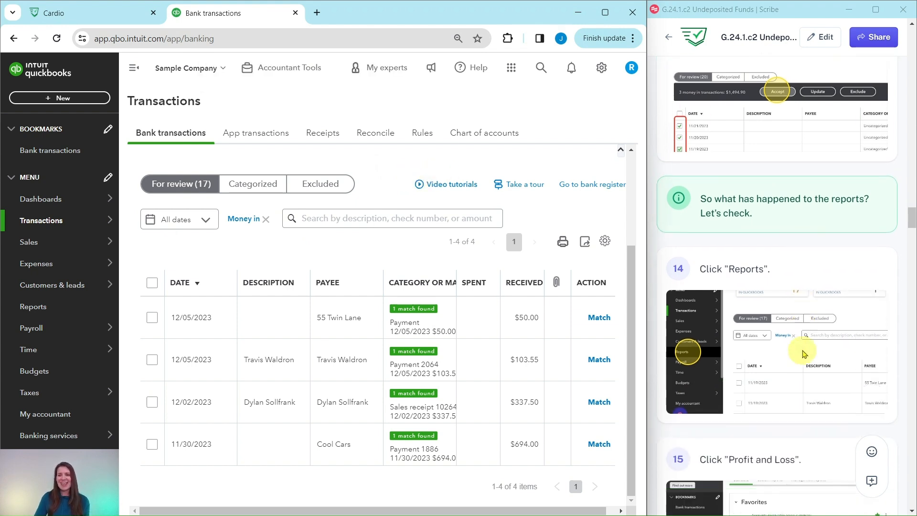
pyautogui.scroll(1, 801, 340)
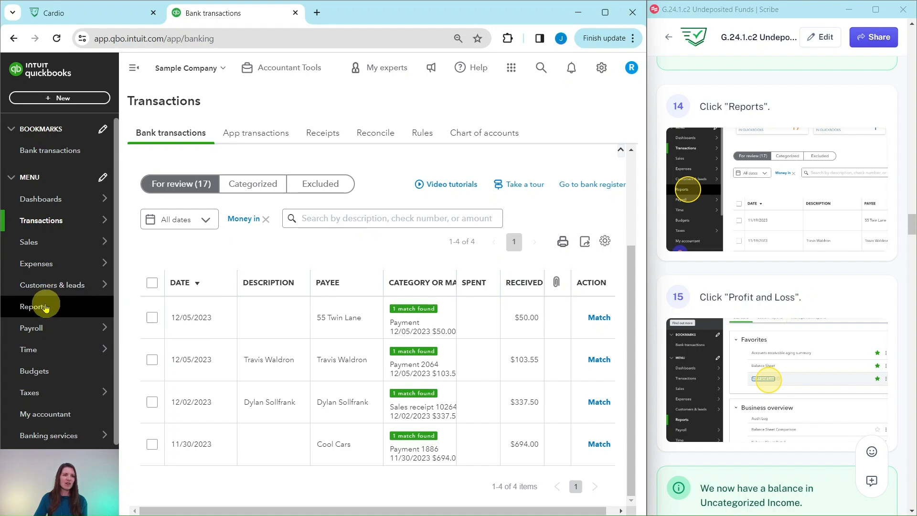
pyautogui.click(26, 308)
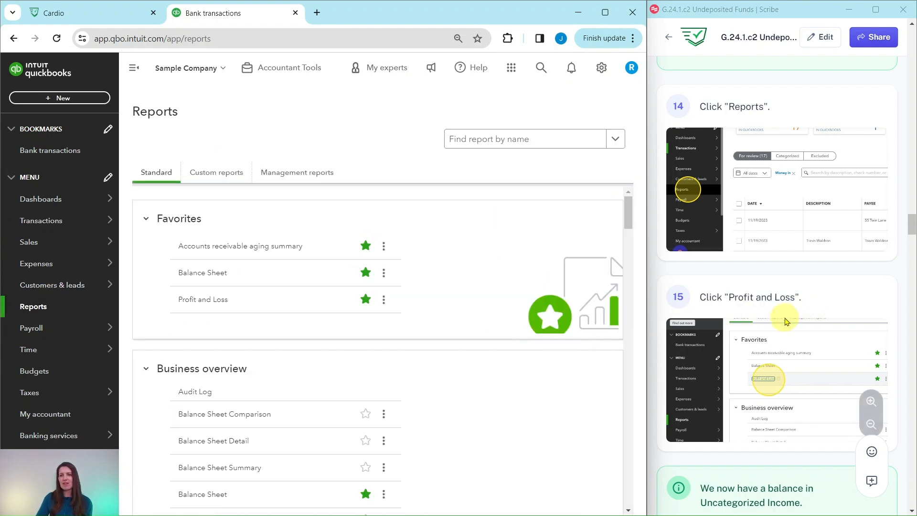
pyautogui.click(203, 306)
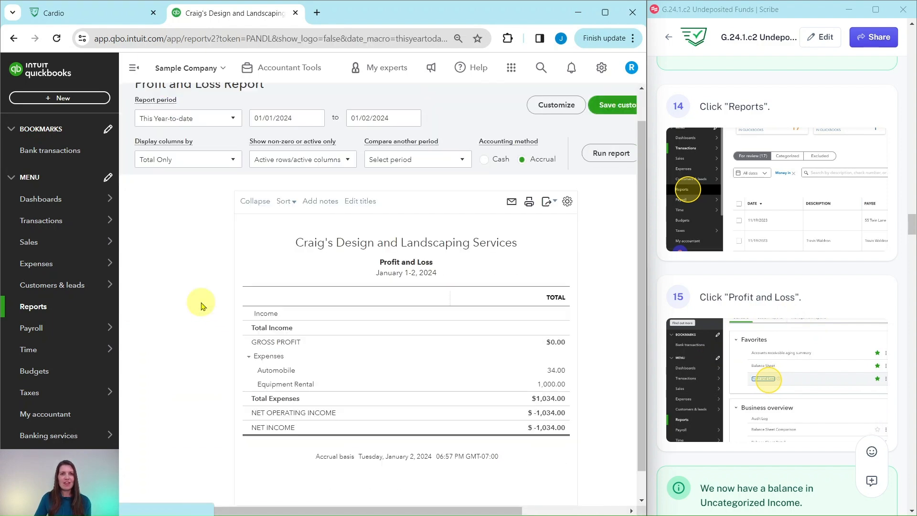
# Step: Set the Profit and Loss report period to All Dates and run the report
pyautogui.scroll(-5, 750, 311)
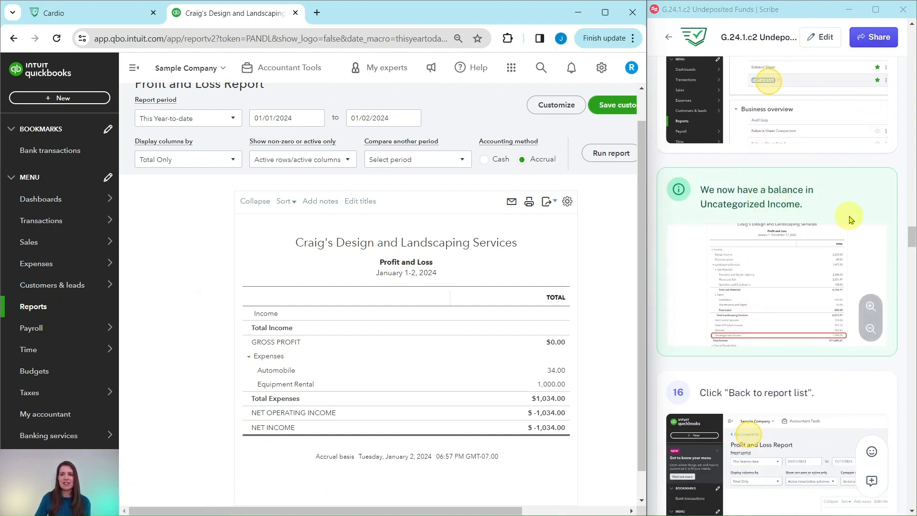
pyautogui.click(233, 122)
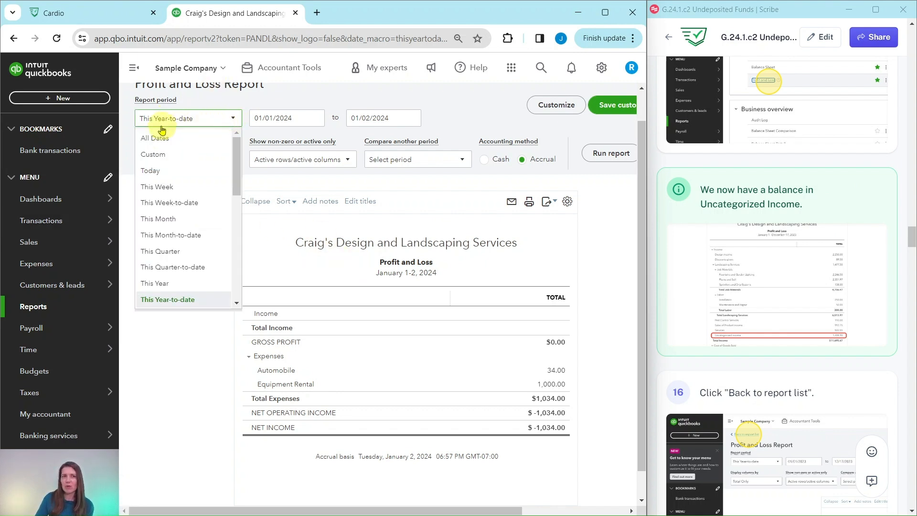
pyautogui.click(148, 139)
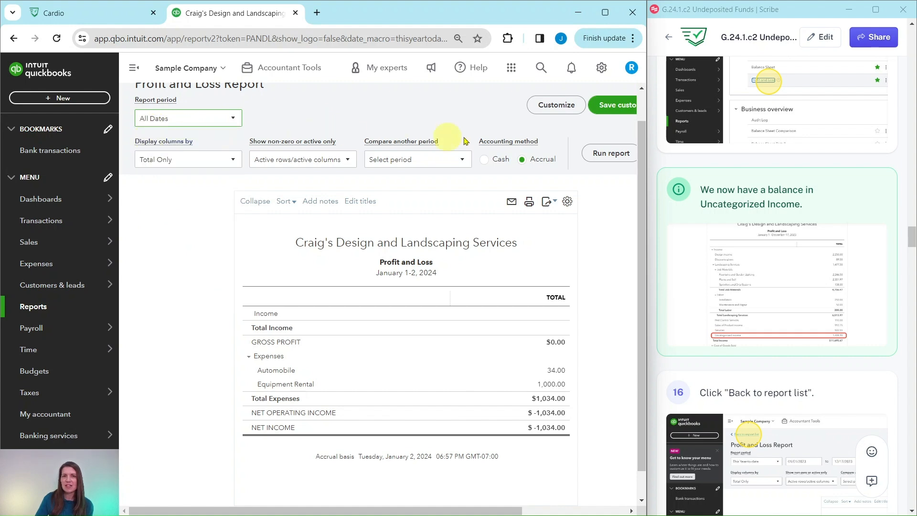
pyautogui.click(606, 155)
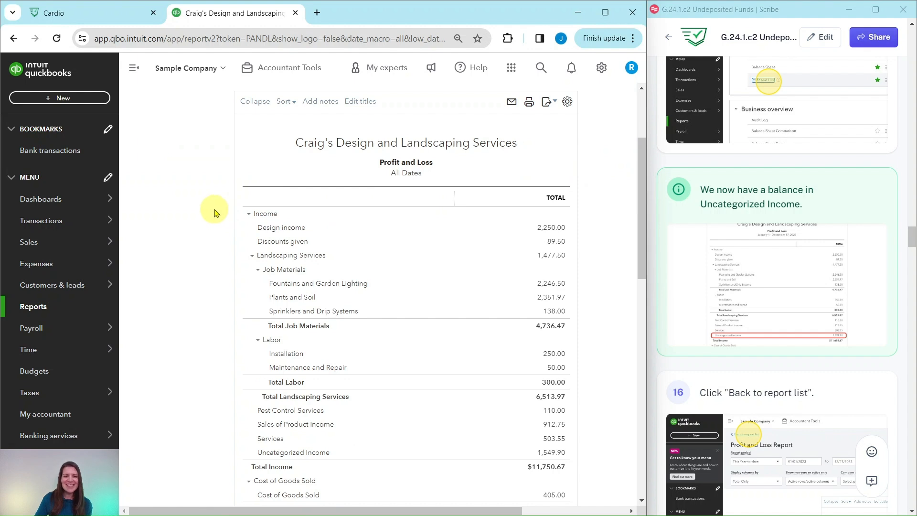
# Step: Examine the Profit and Loss report from income down to net income, checking the Uncategorized Income line
pyautogui.scroll(-1, 214, 211)
pyautogui.scroll(-2, 214, 208)
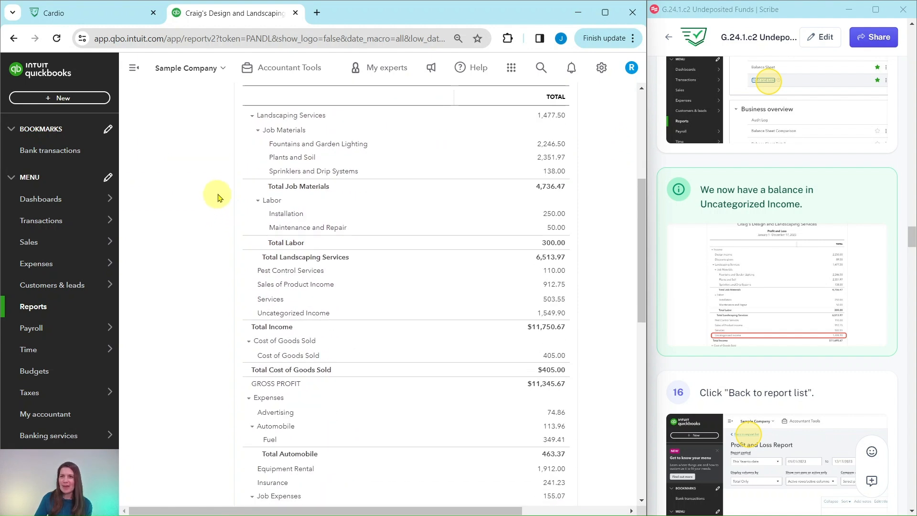
pyautogui.scroll(-1, 216, 173)
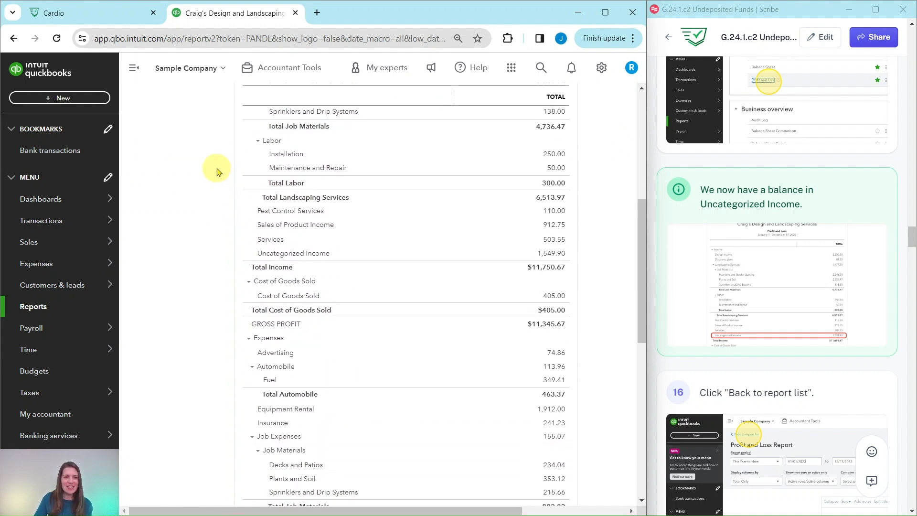
pyautogui.scroll(-5, 216, 172)
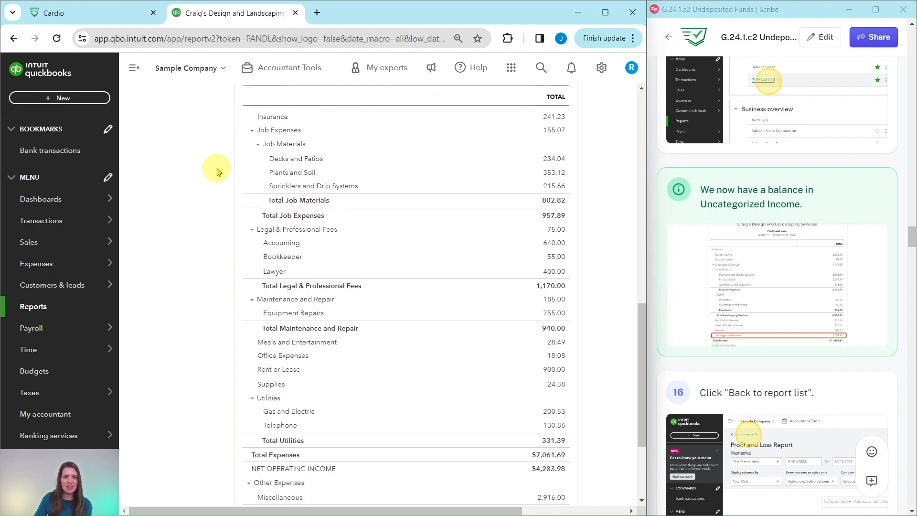
pyautogui.scroll(-2, 216, 170)
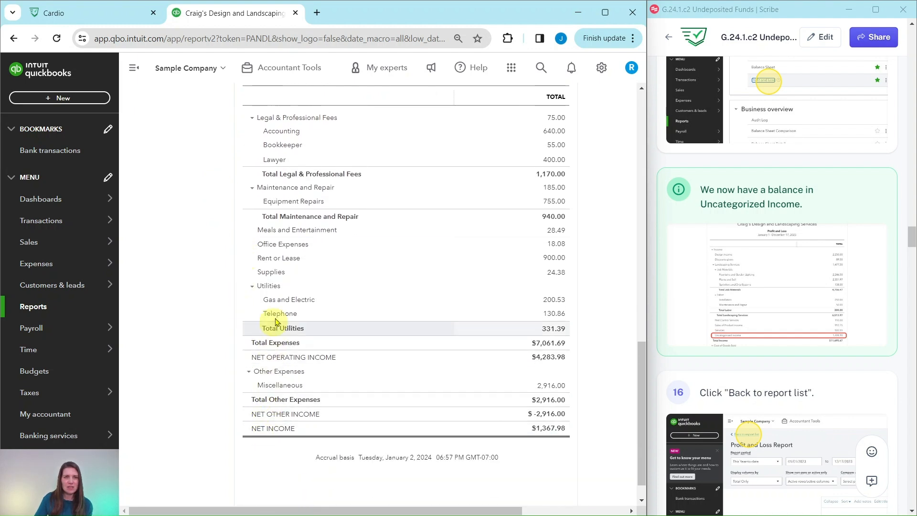
pyautogui.scroll(4, 279, 242)
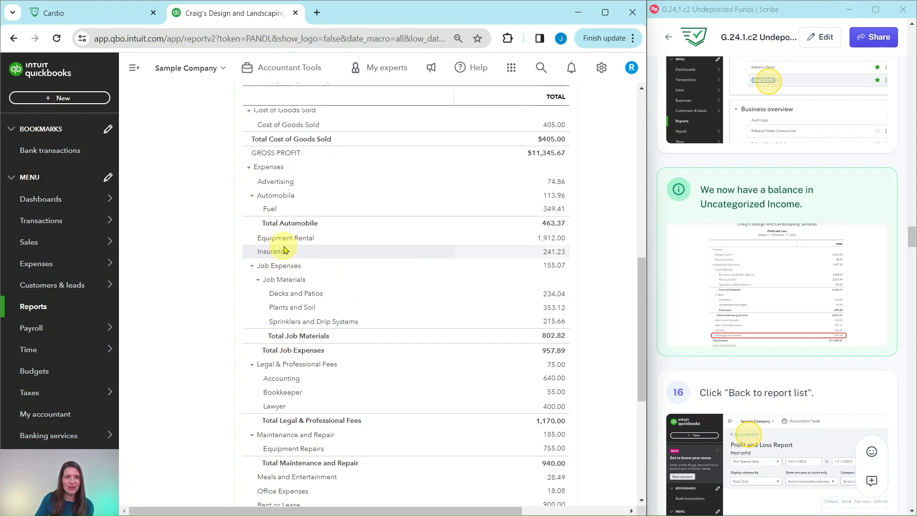
pyautogui.scroll(4, 283, 245)
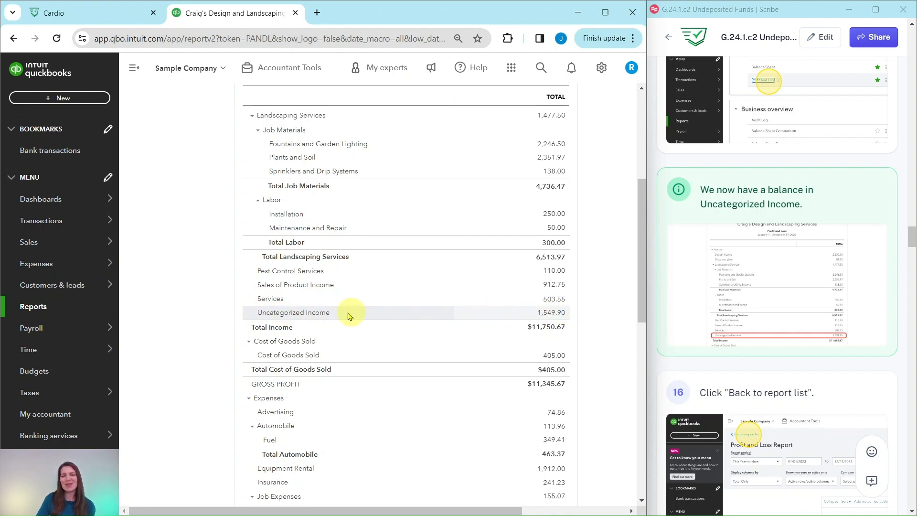
pyautogui.scroll(-5, 695, 317)
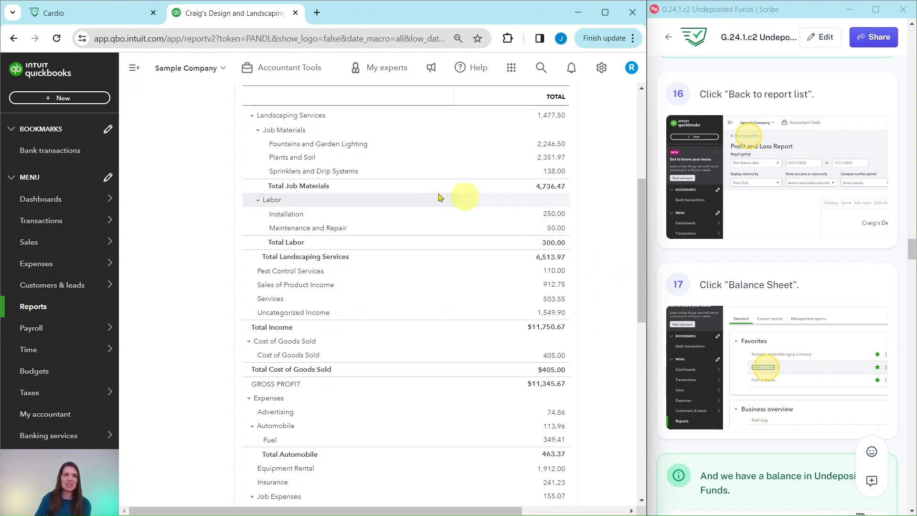
pyautogui.scroll(6, 184, 172)
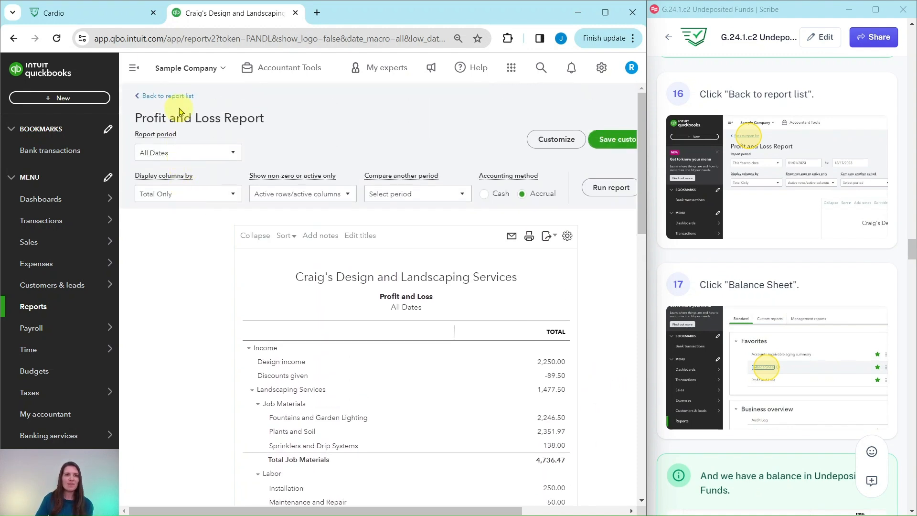
# Step: Open the Balance Sheet from the favorite reports and check the Undeposited Funds balance under Other Current Assets
pyautogui.click(177, 97)
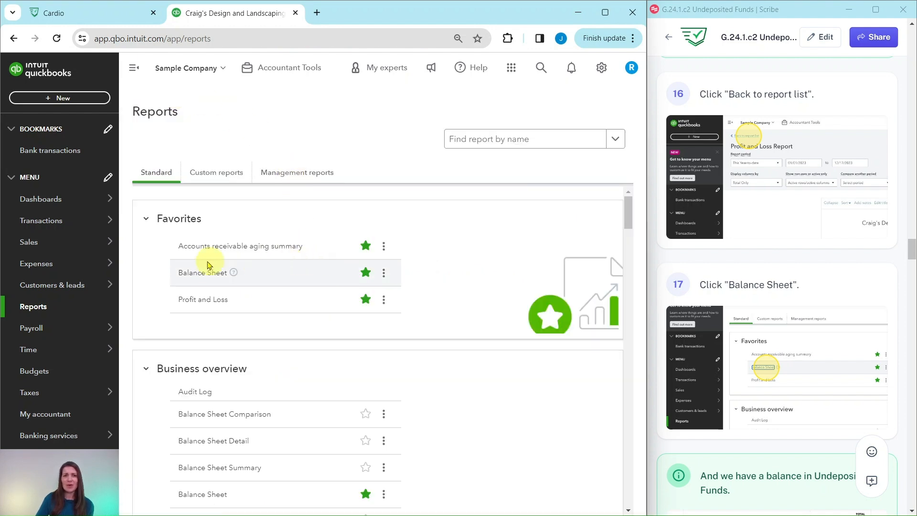
pyautogui.click(200, 275)
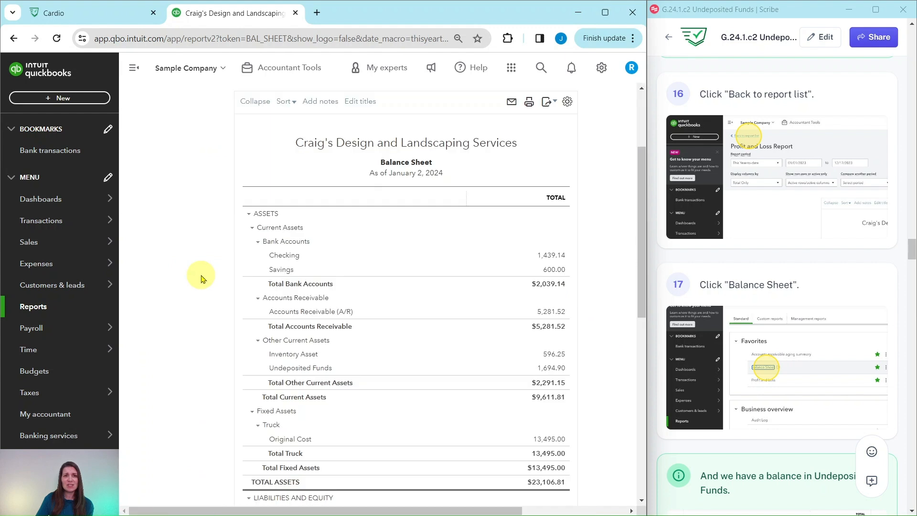
pyautogui.scroll(-1, 203, 270)
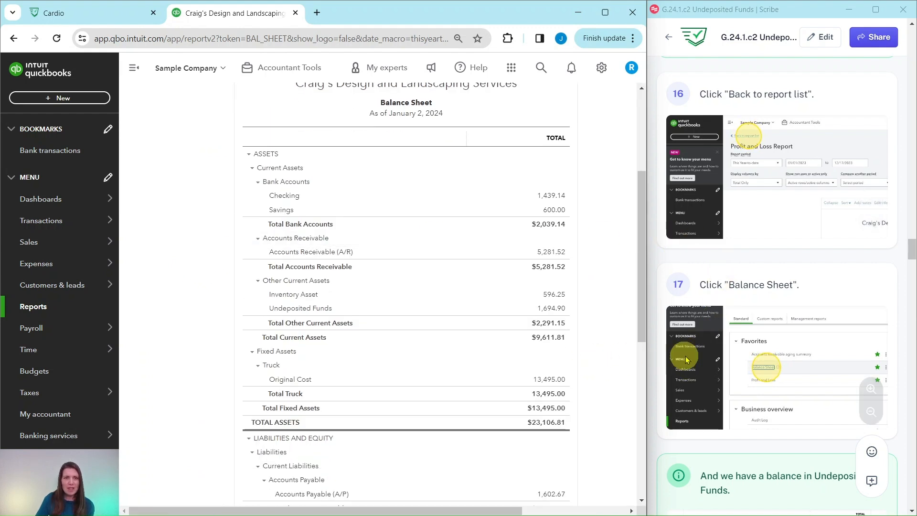
pyautogui.scroll(-5, 687, 358)
pyautogui.scroll(-1, 708, 360)
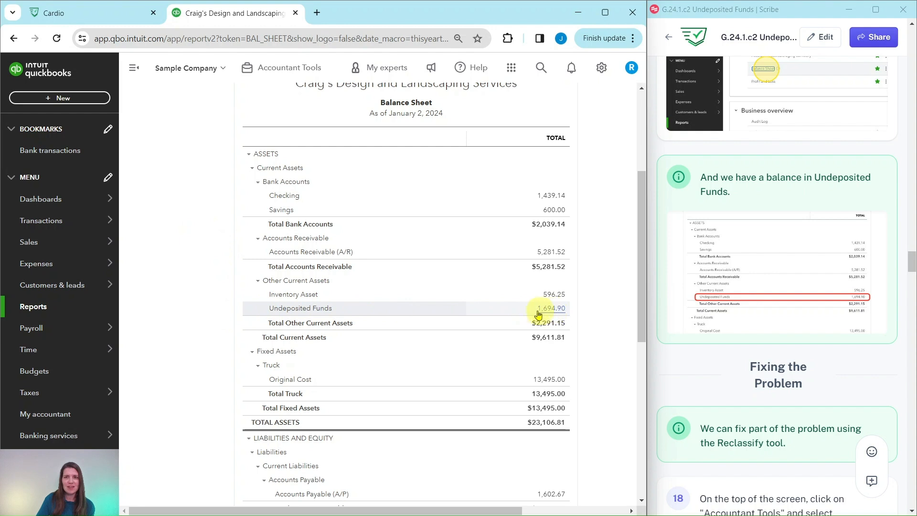
# Step: Open the Reclassify Transactions accountant tool
pyautogui.scroll(-4, 717, 312)
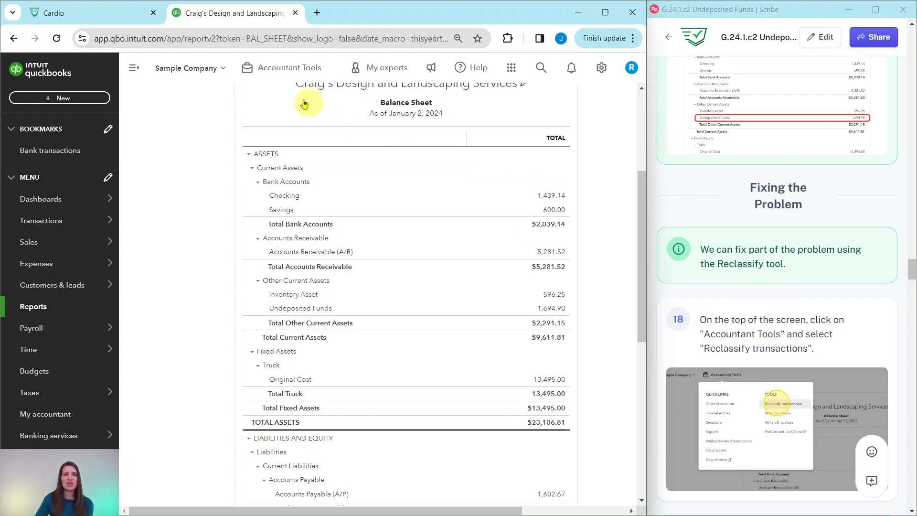
pyautogui.click(276, 71)
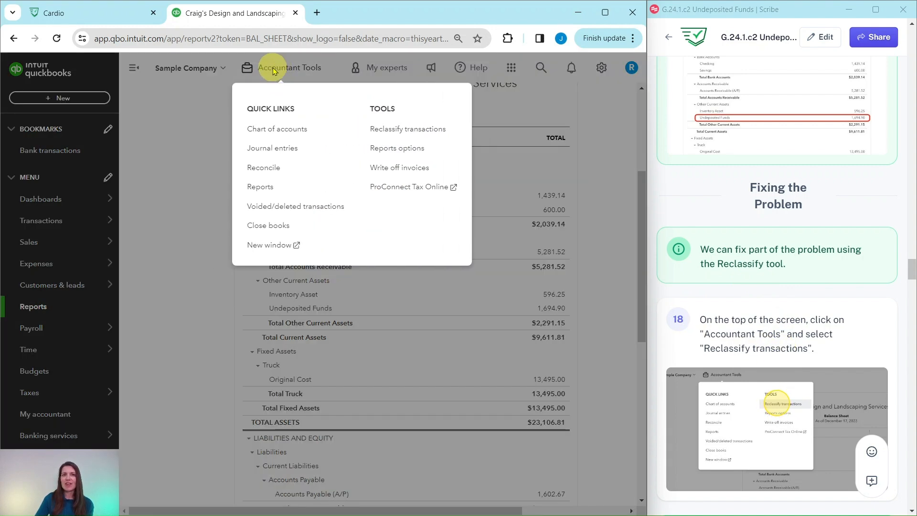
pyautogui.click(407, 131)
# Step: Set the reclassify date range to end on 01/02/2024 and find the matching transactions
pyautogui.scroll(-8, 783, 210)
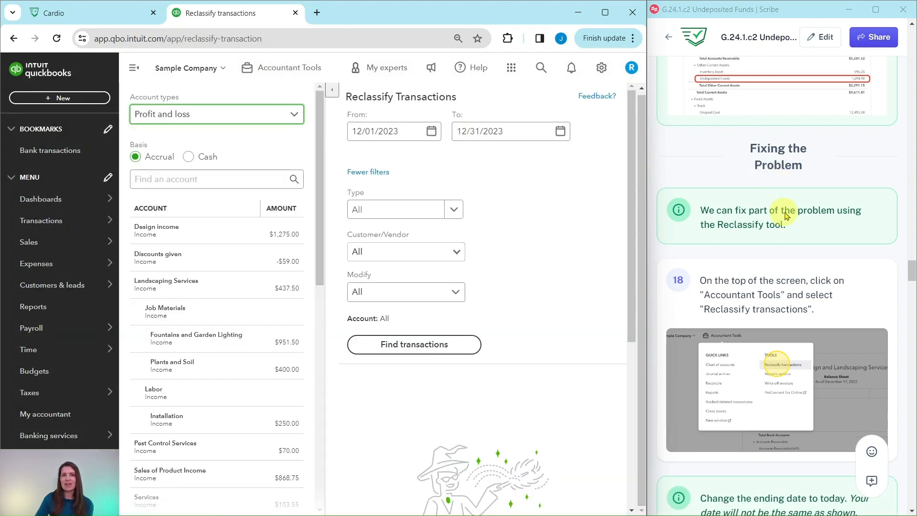
pyautogui.scroll(-1, 795, 215)
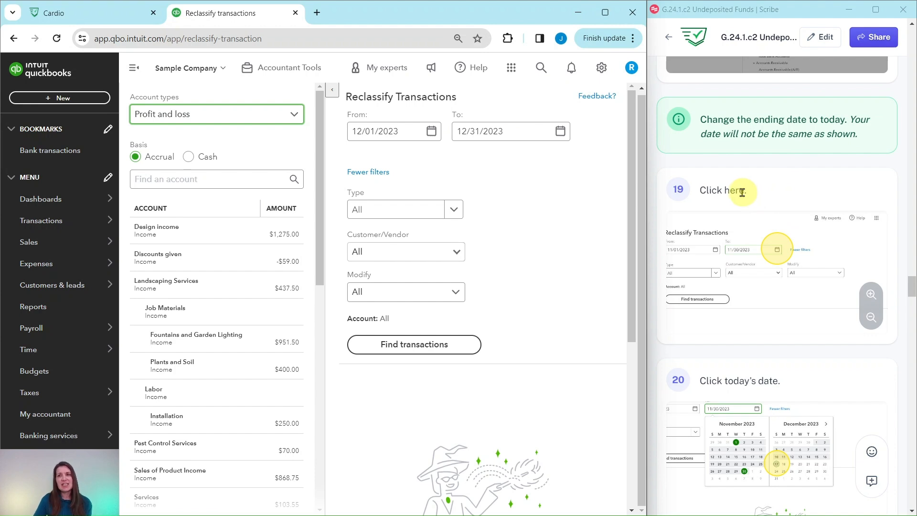
pyautogui.click(560, 132)
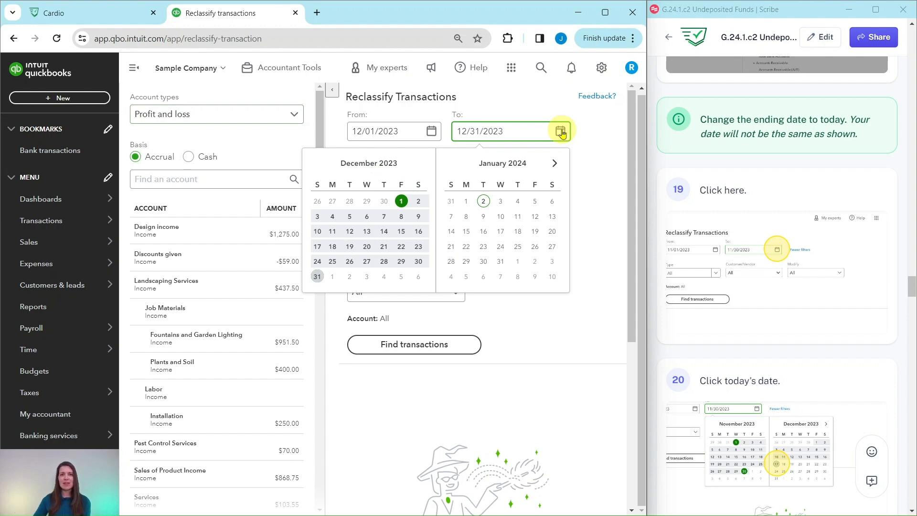
pyautogui.click(484, 206)
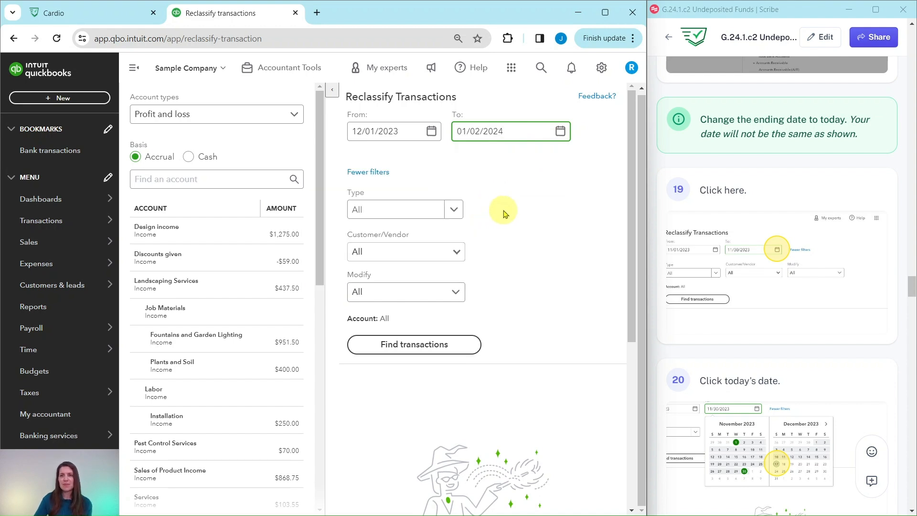
pyautogui.click(420, 349)
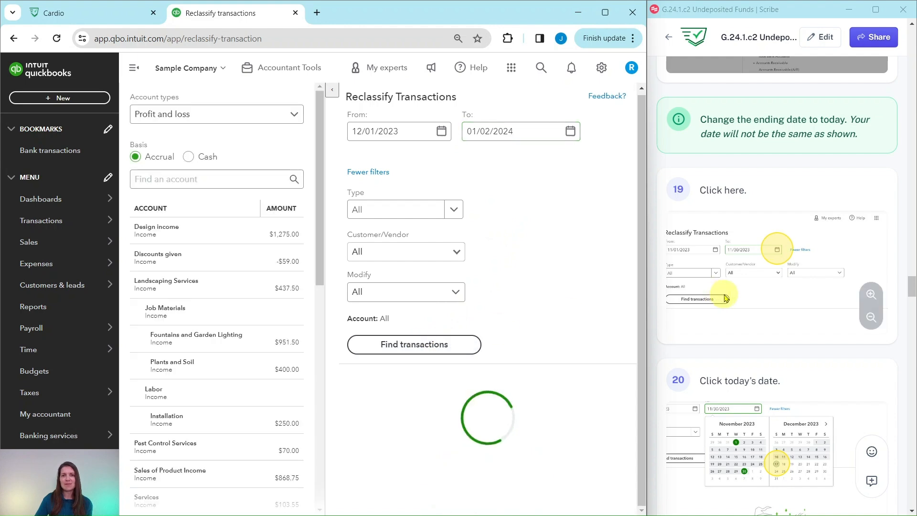
# Step: Limit the found transactions to the Uncategorized Income account and collapse the account list to widen the transaction table
pyautogui.scroll(-4, 733, 284)
pyautogui.scroll(-10, 736, 280)
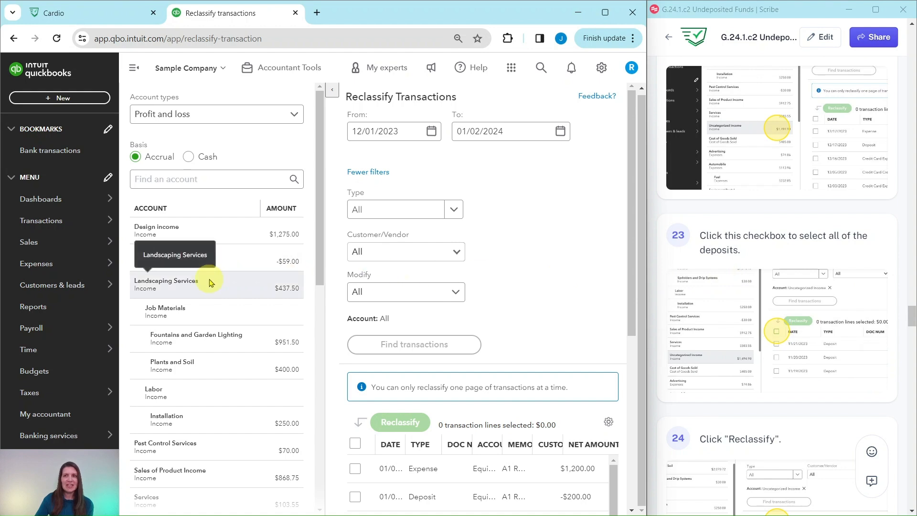
pyautogui.scroll(1, 744, 254)
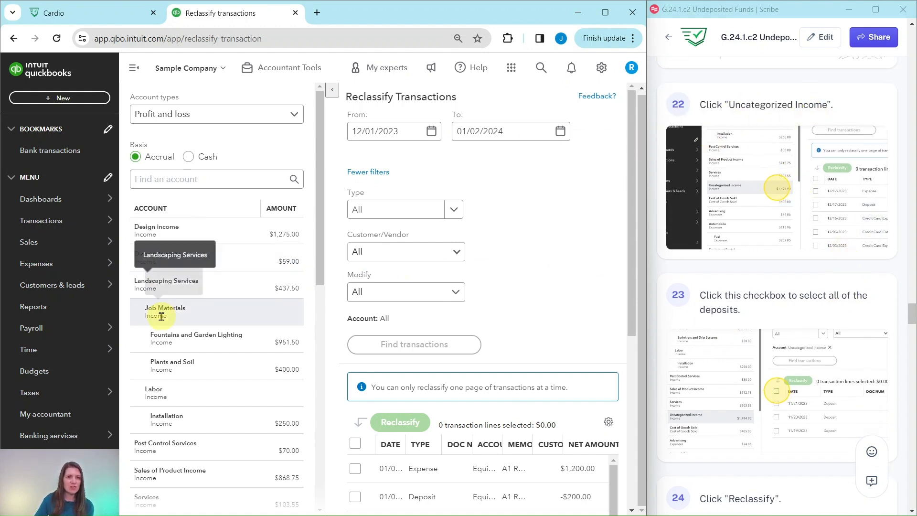
pyautogui.scroll(-2, 165, 316)
pyautogui.scroll(-5, 167, 315)
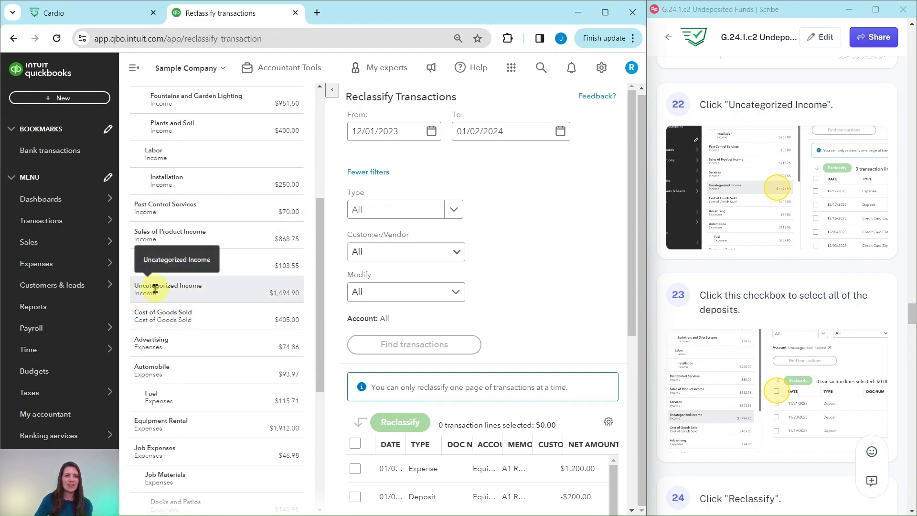
pyautogui.click(154, 288)
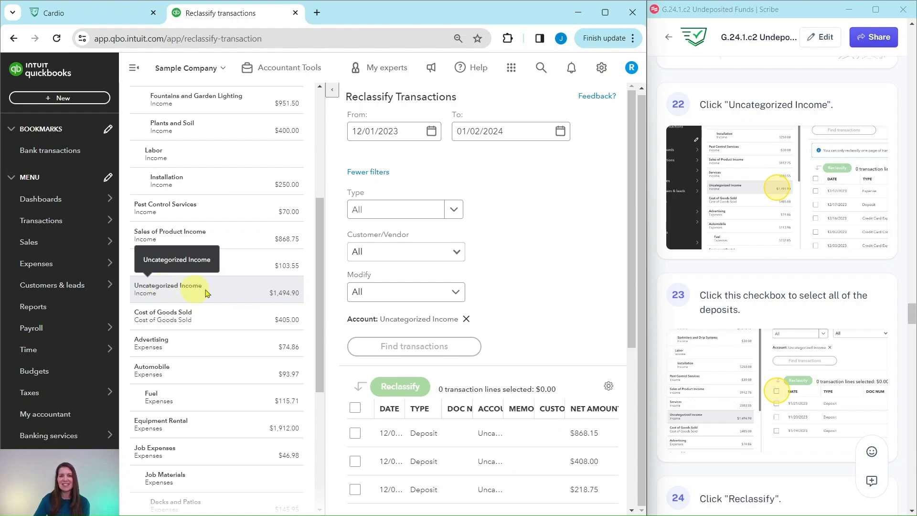
pyautogui.scroll(-1, 512, 358)
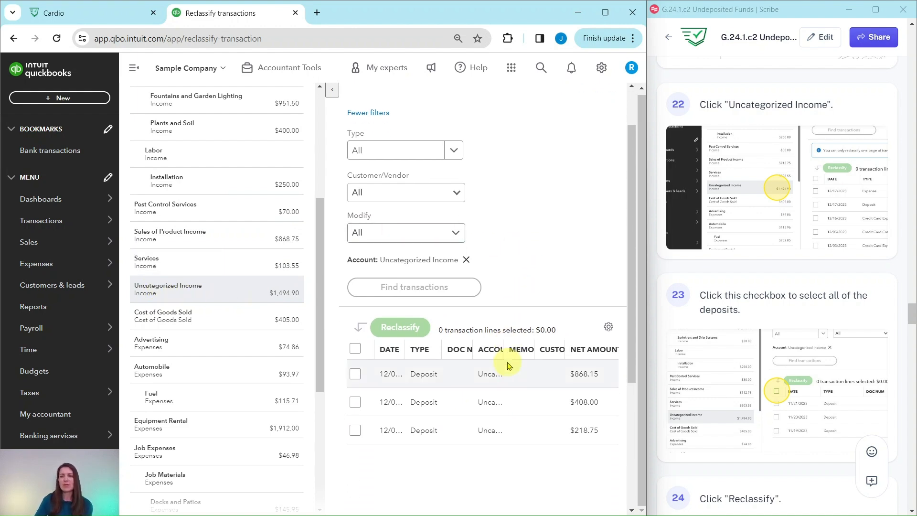
pyautogui.click(335, 92)
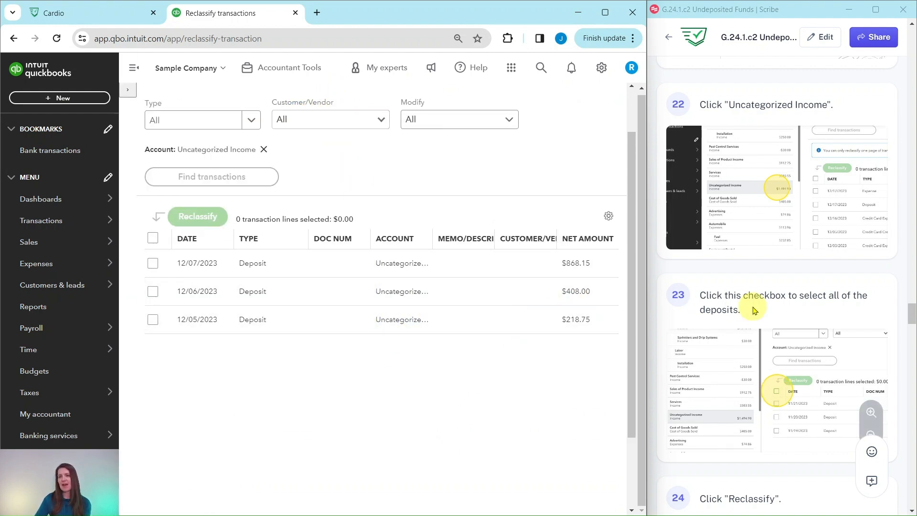
# Step: Select all three Uncategorized Income deposits and reclassify them to the Sales of Product Income account
pyautogui.scroll(-1, 753, 308)
pyautogui.scroll(-2, 753, 309)
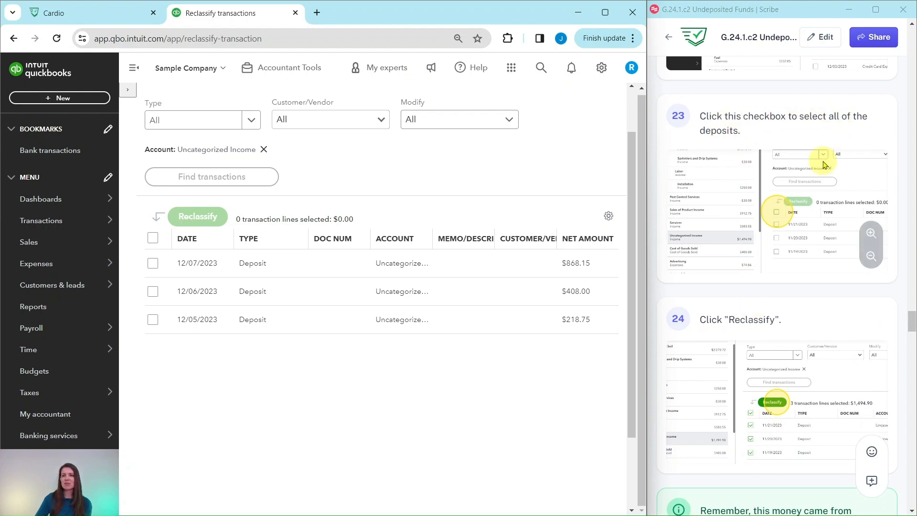
pyautogui.scroll(-4, 801, 173)
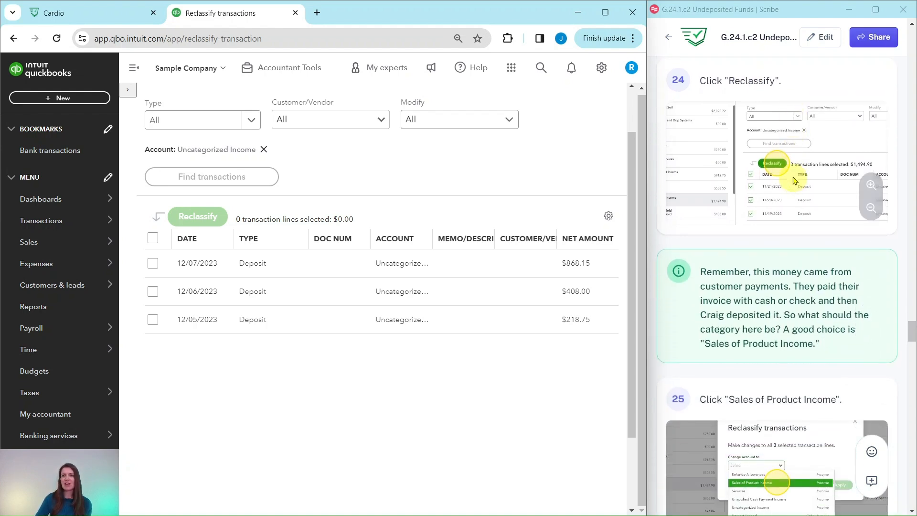
pyautogui.click(154, 241)
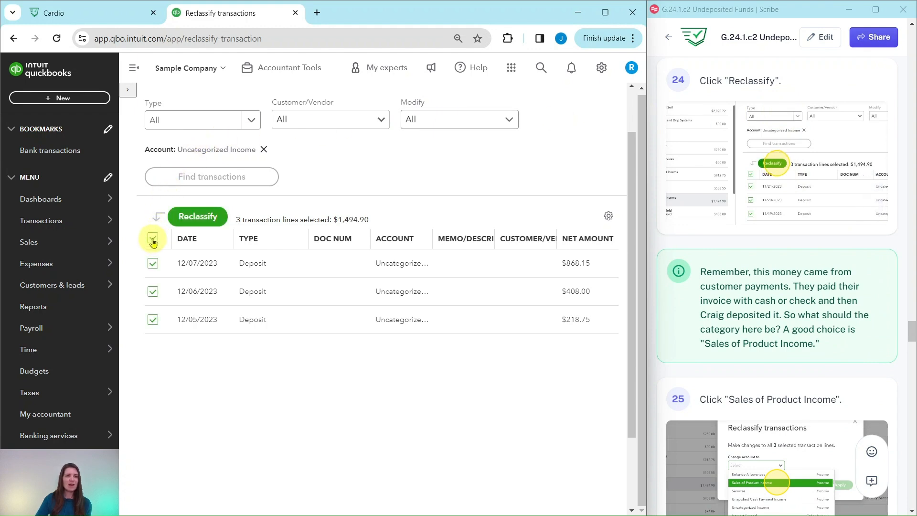
pyautogui.click(198, 217)
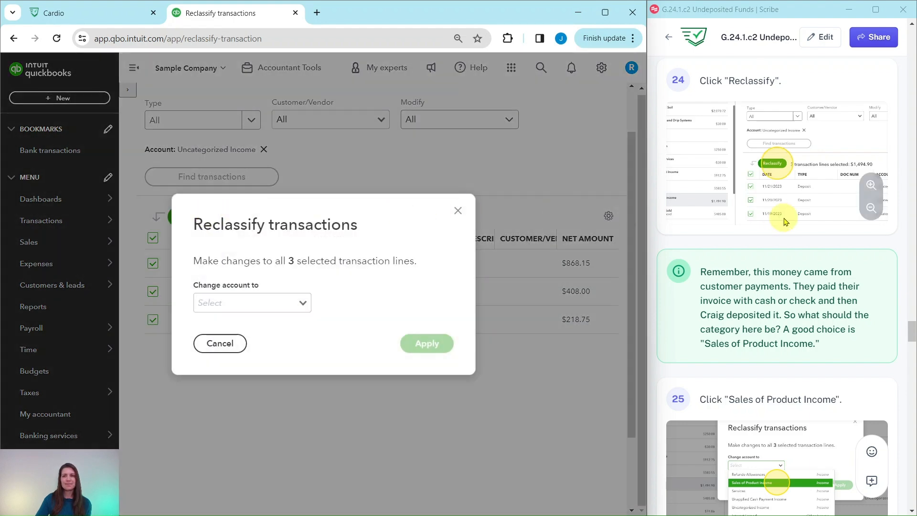
pyautogui.scroll(-3, 785, 221)
pyautogui.scroll(-1, 785, 221)
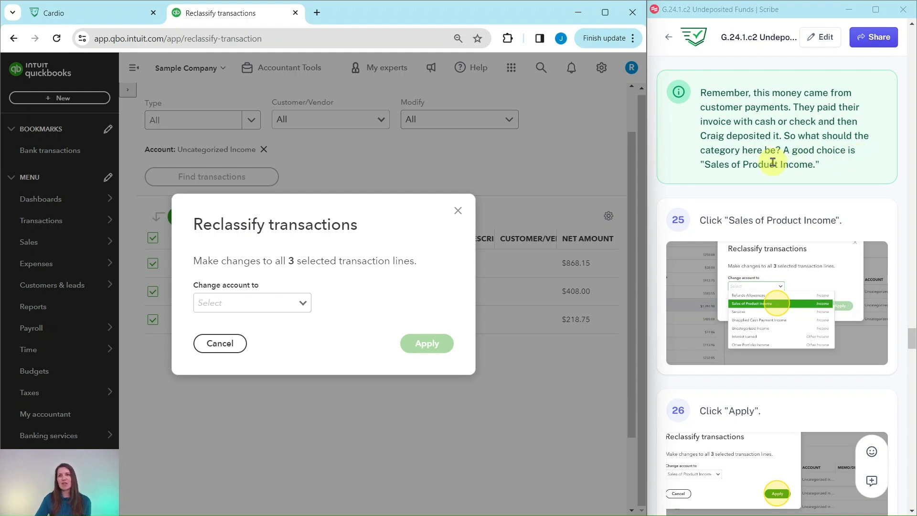
pyautogui.scroll(-1, 800, 175)
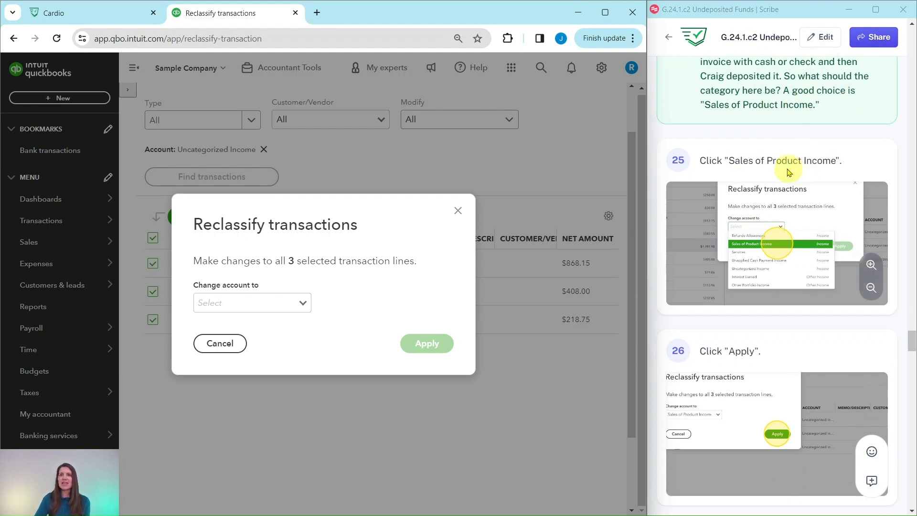
pyautogui.click(304, 303)
pyautogui.scroll(-3, 301, 351)
pyautogui.scroll(-2, 298, 353)
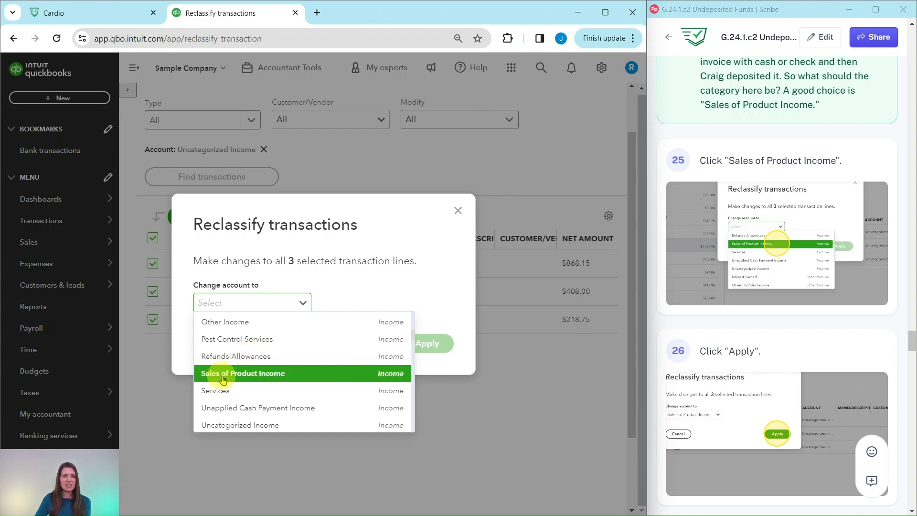
pyautogui.click(258, 374)
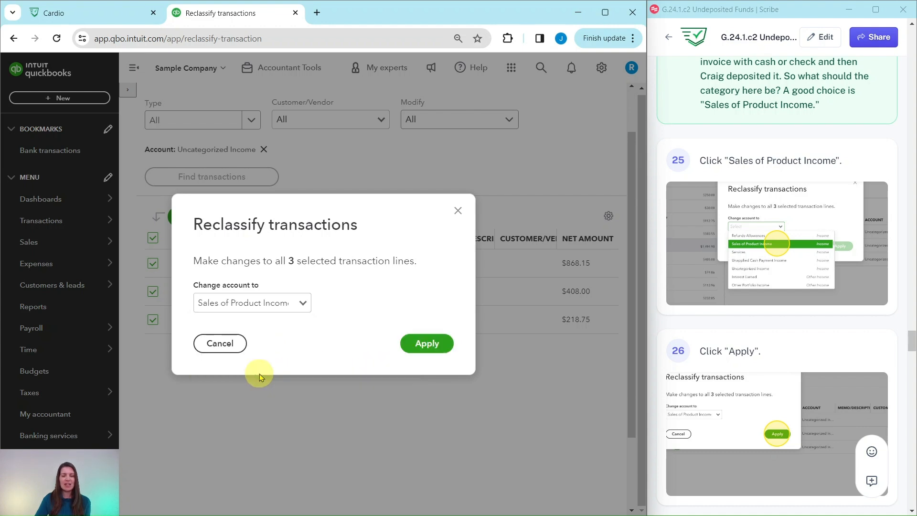
pyautogui.click(431, 347)
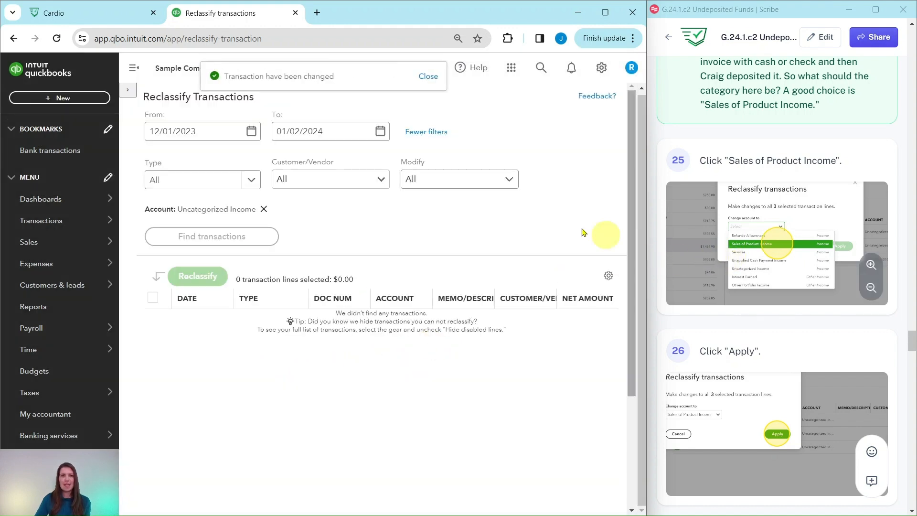
# Step: Return to the report list and open the Profit and Loss report from the favorites
pyautogui.scroll(-7, 721, 258)
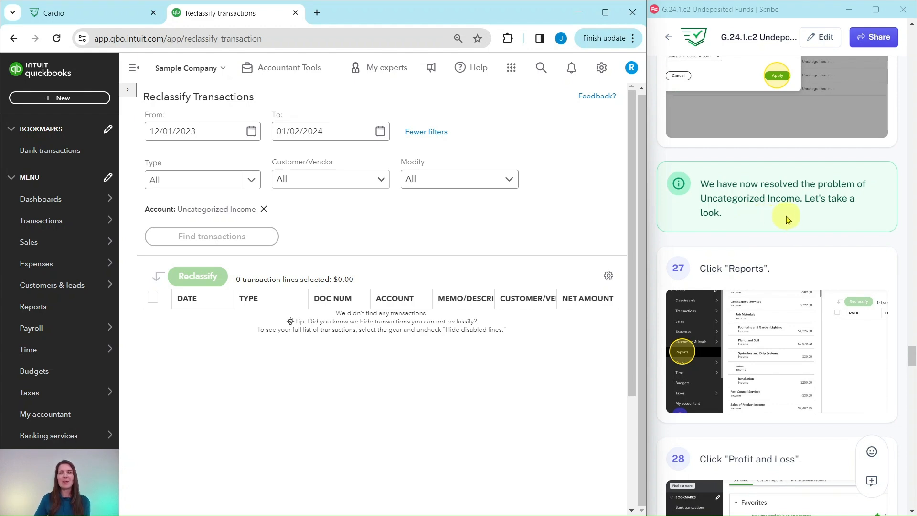
pyautogui.scroll(-3, 788, 220)
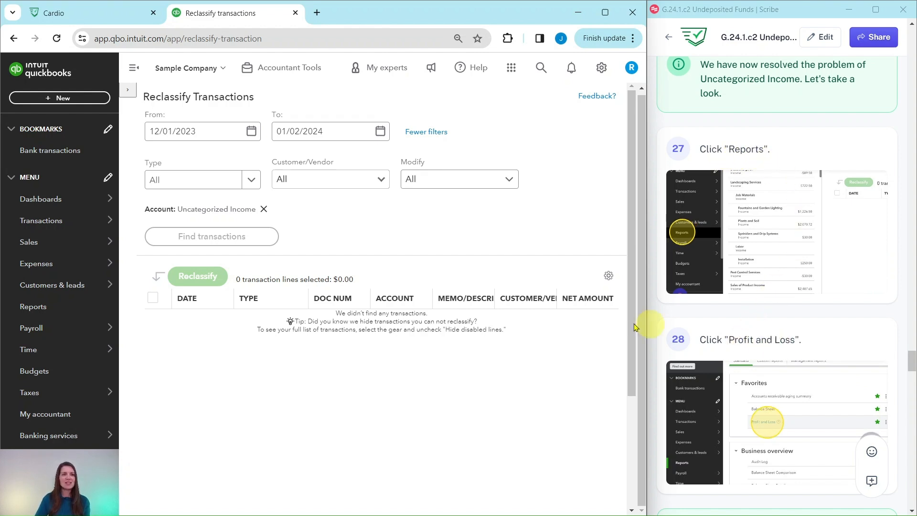
pyautogui.click(31, 309)
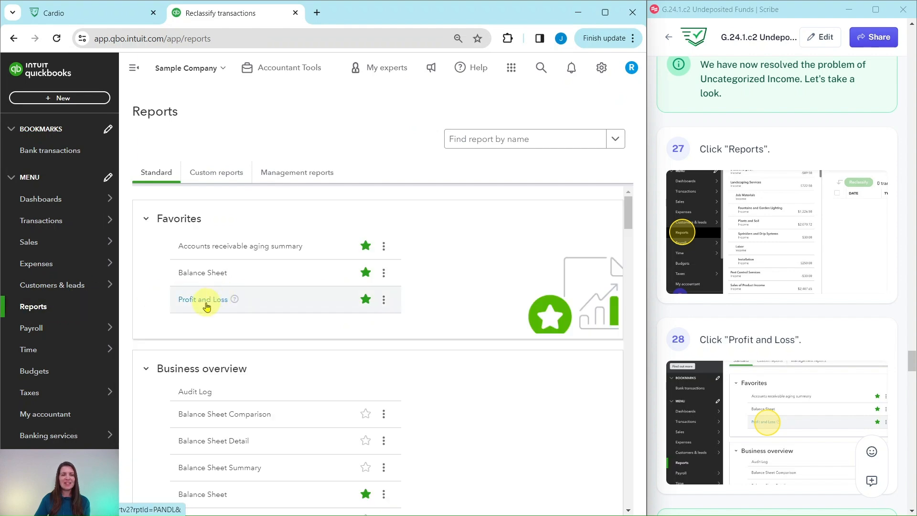
pyautogui.click(205, 305)
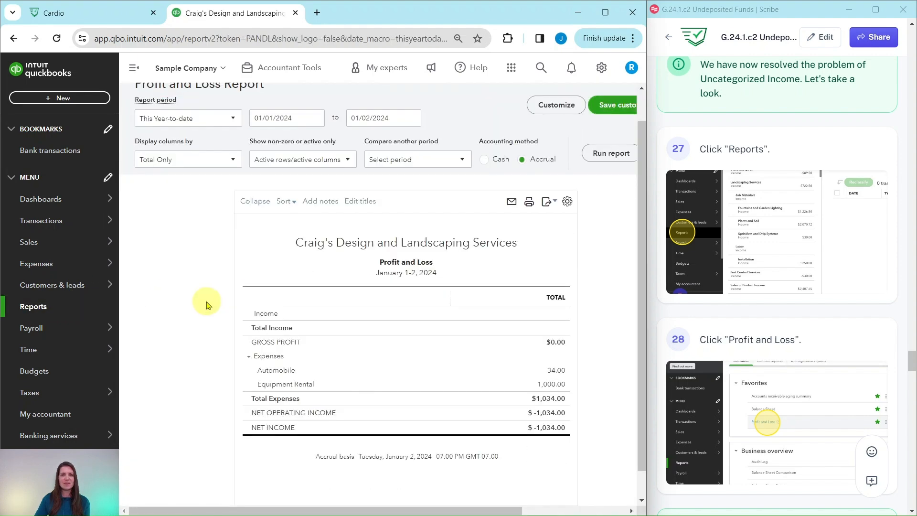
# Step: Run the Profit and Loss report for All Dates and check the Sales of Product Income and Uncategorized Income lines
pyautogui.scroll(-9, 772, 325)
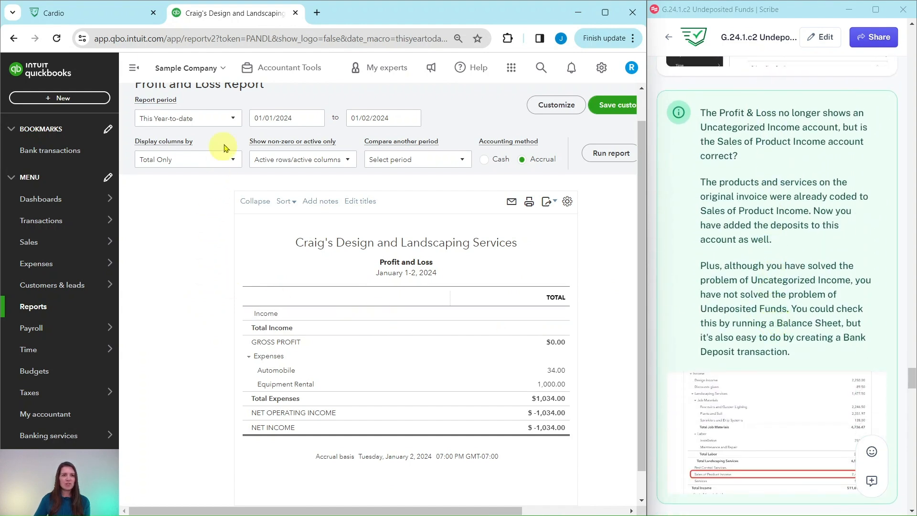
pyautogui.click(233, 120)
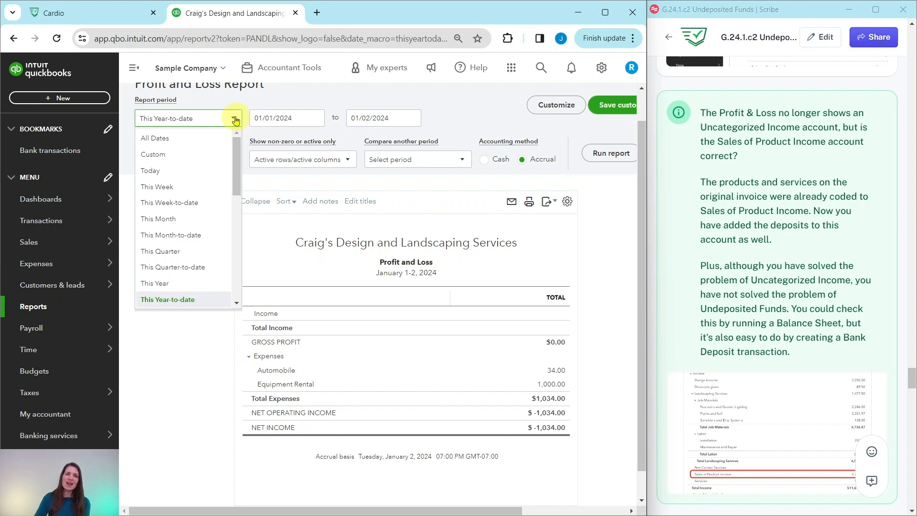
pyautogui.click(156, 139)
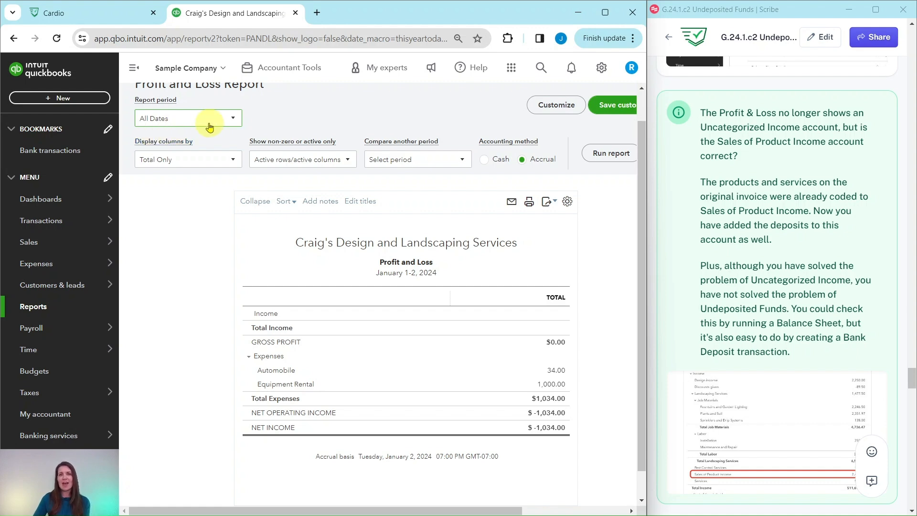
pyautogui.click(608, 153)
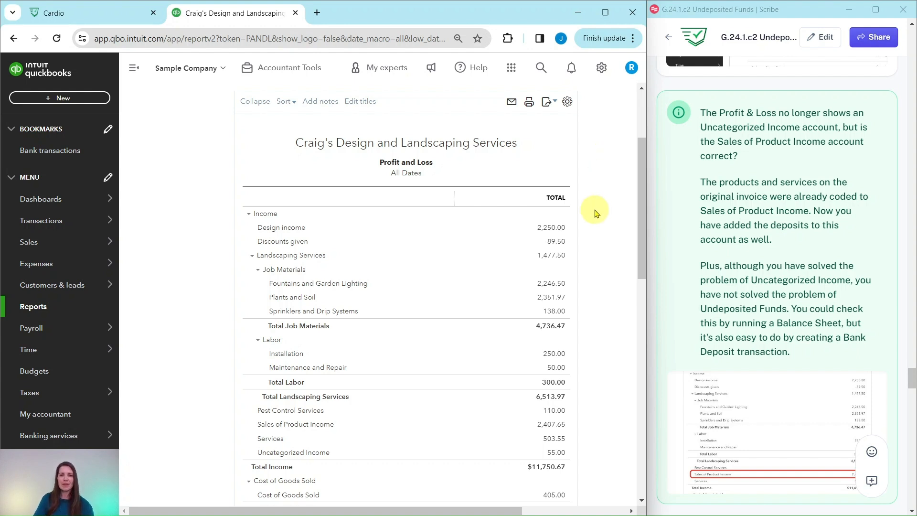
pyautogui.scroll(-3, 594, 213)
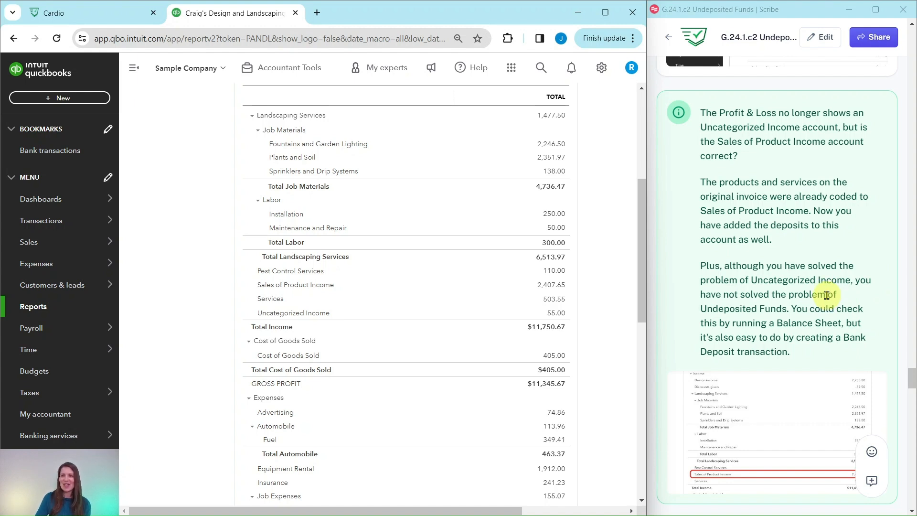
# Step: Start a new bank deposit and include all of the listed undeposited payments in it
pyautogui.scroll(-1, 837, 305)
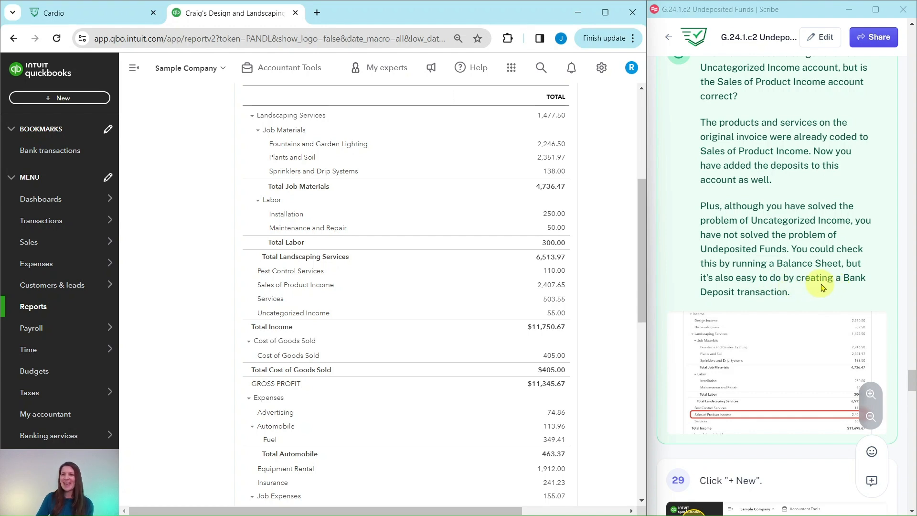
pyautogui.scroll(-9, 772, 294)
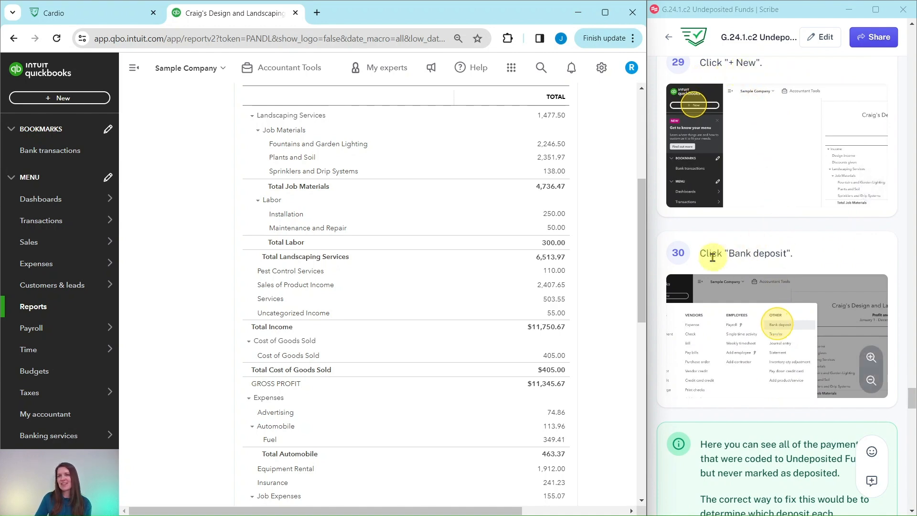
pyautogui.click(60, 102)
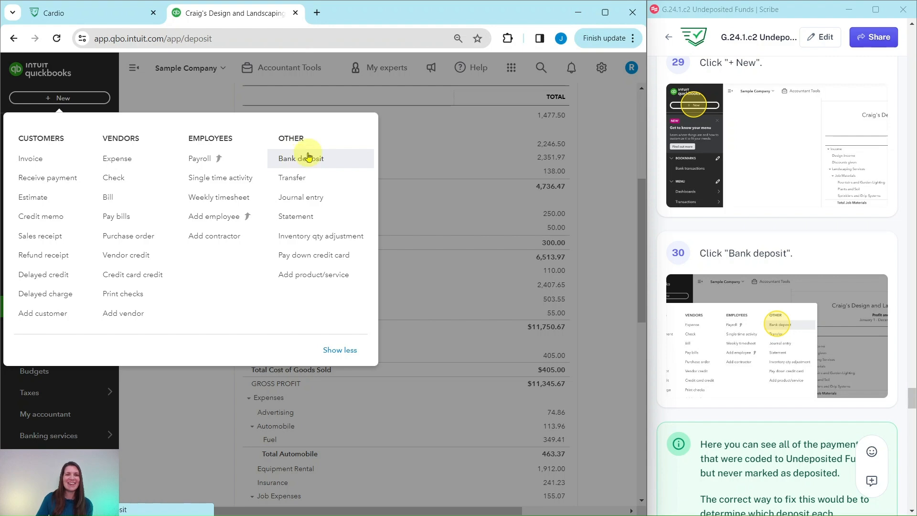
pyautogui.click(297, 161)
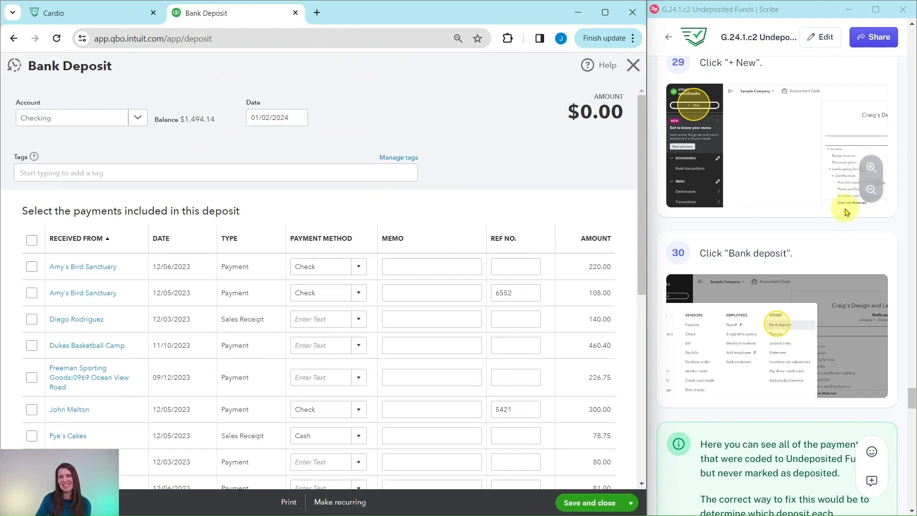
pyautogui.scroll(-7, 778, 205)
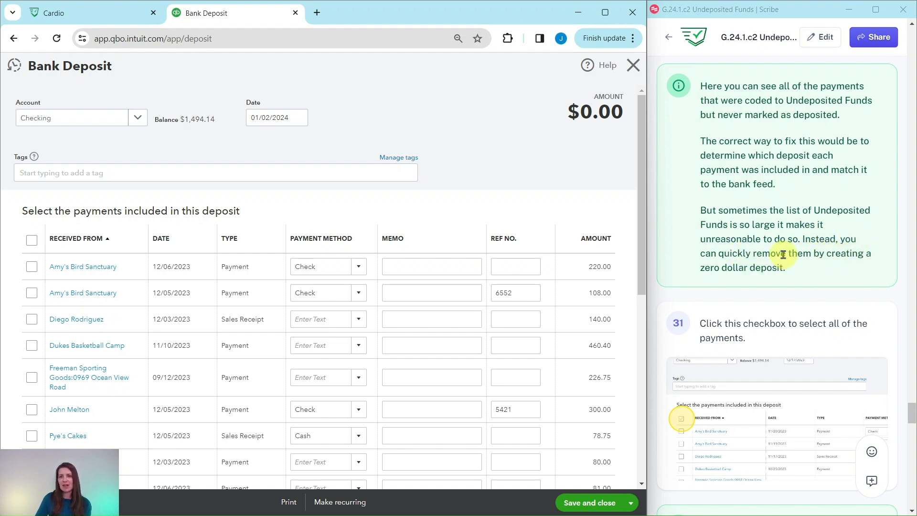
pyautogui.scroll(-5, 781, 251)
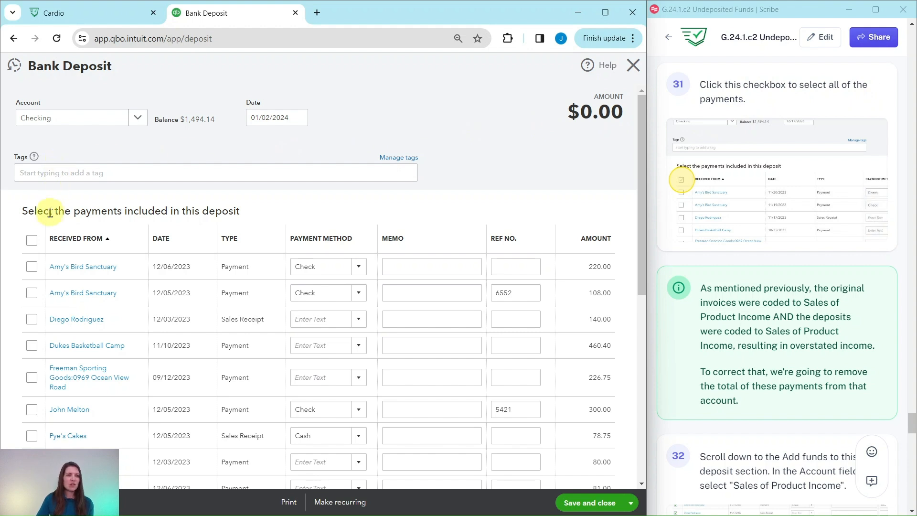
pyautogui.click(32, 240)
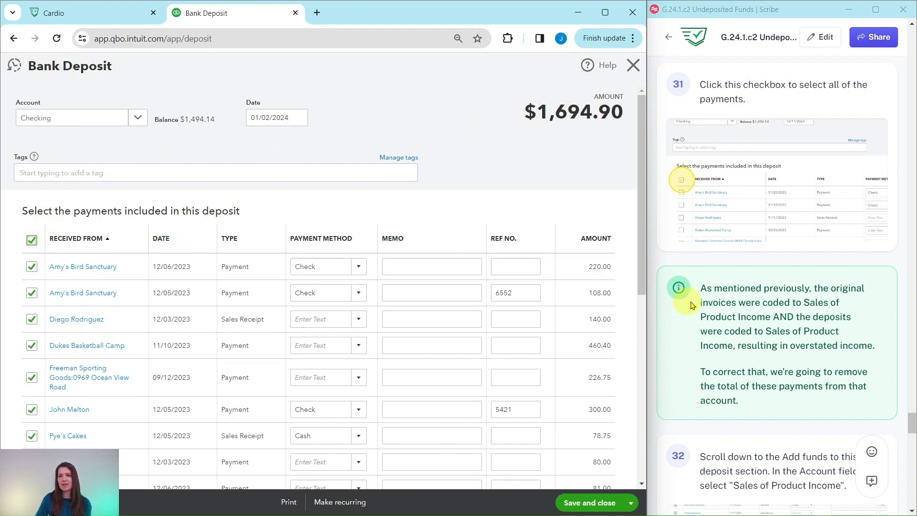
# Step: Add a funds line to the deposit with the Sales of Product Income account and an amount of -1694.90
pyautogui.scroll(-4, 755, 303)
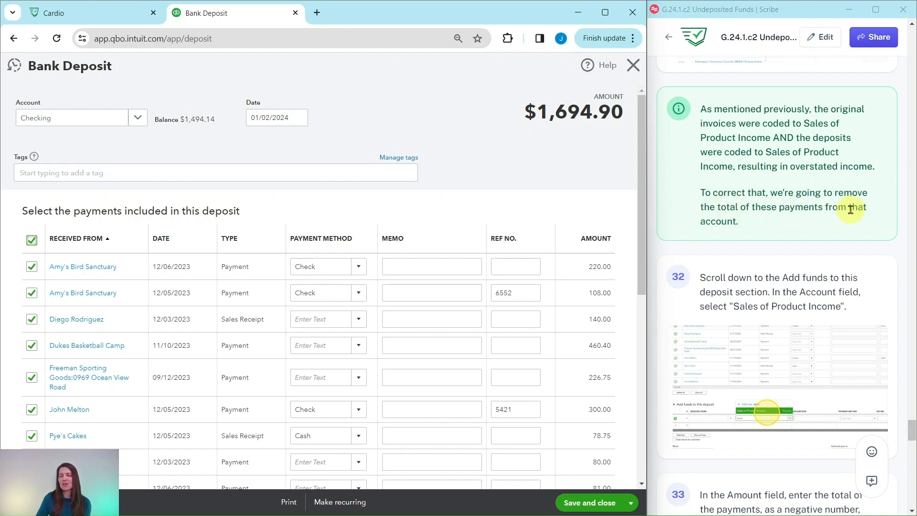
pyautogui.scroll(-3, 848, 208)
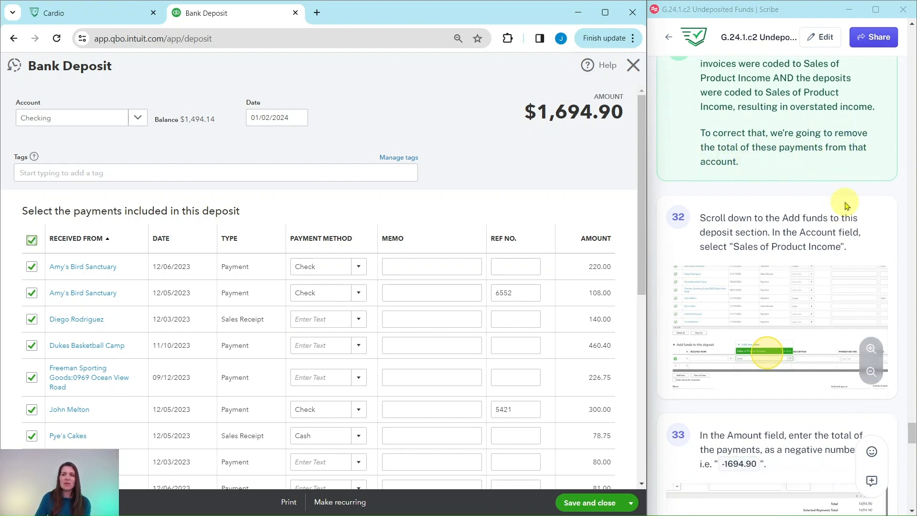
pyautogui.scroll(-1, 845, 205)
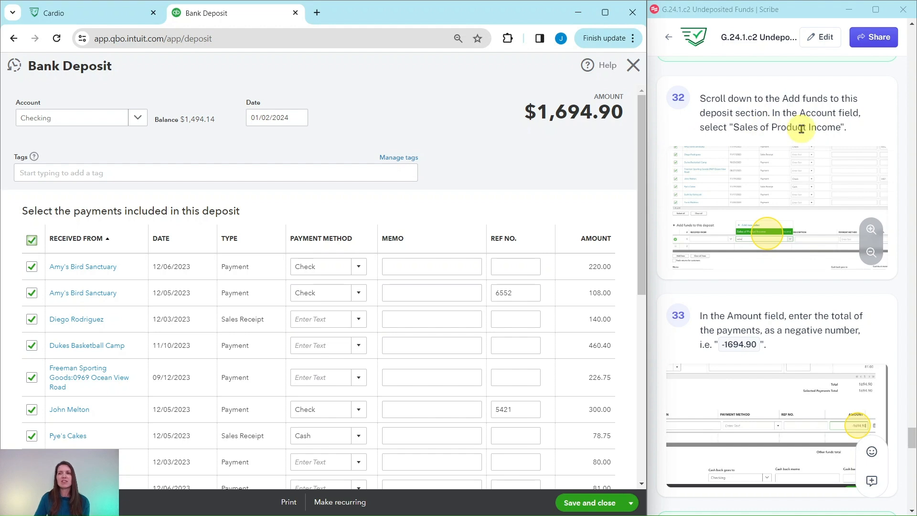
pyautogui.scroll(-8, 465, 162)
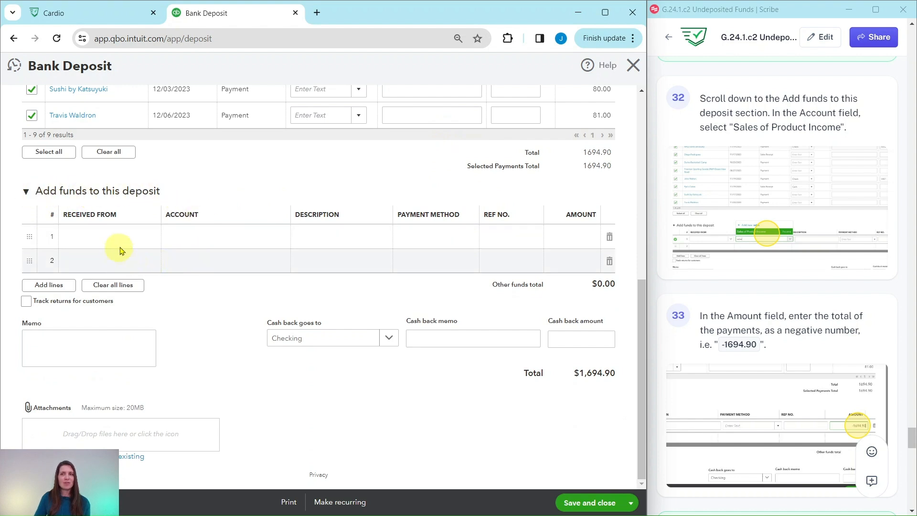
pyautogui.click(198, 238)
pyautogui.click(197, 238)
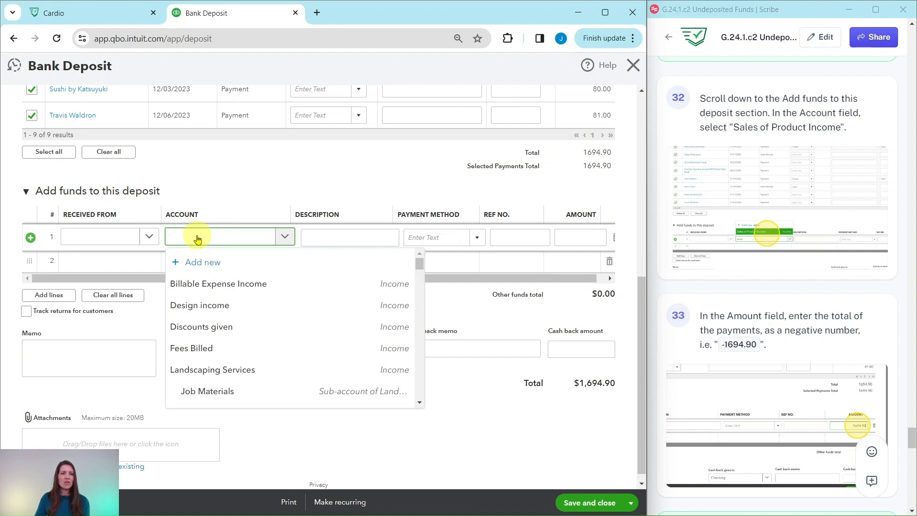
pyautogui.scroll(-10, 295, 296)
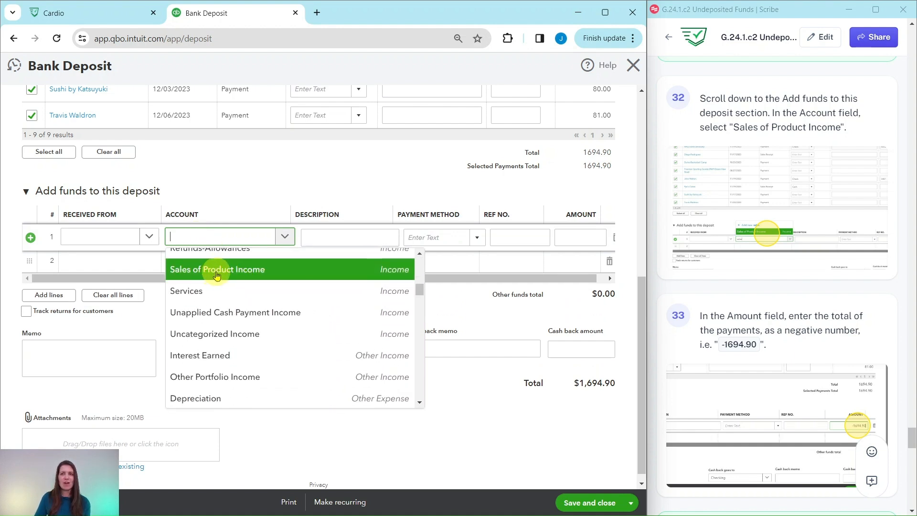
pyautogui.click(216, 270)
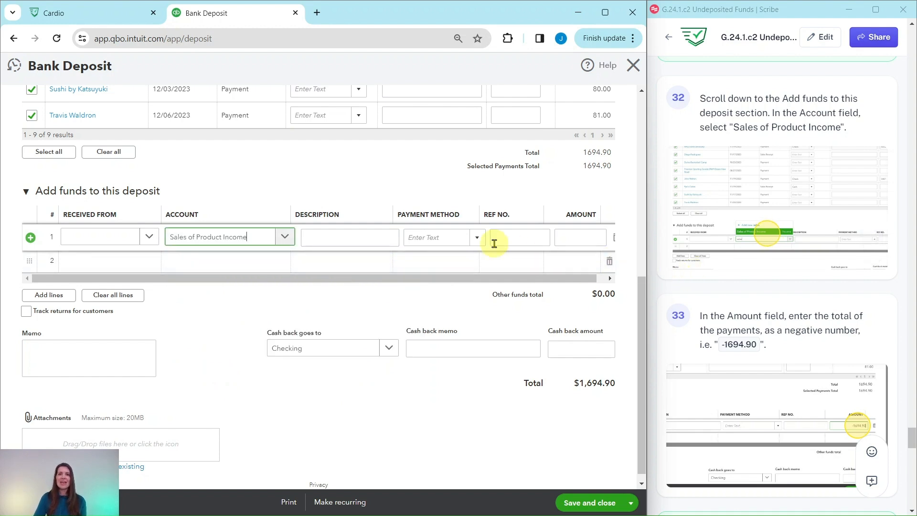
pyautogui.click(572, 237)
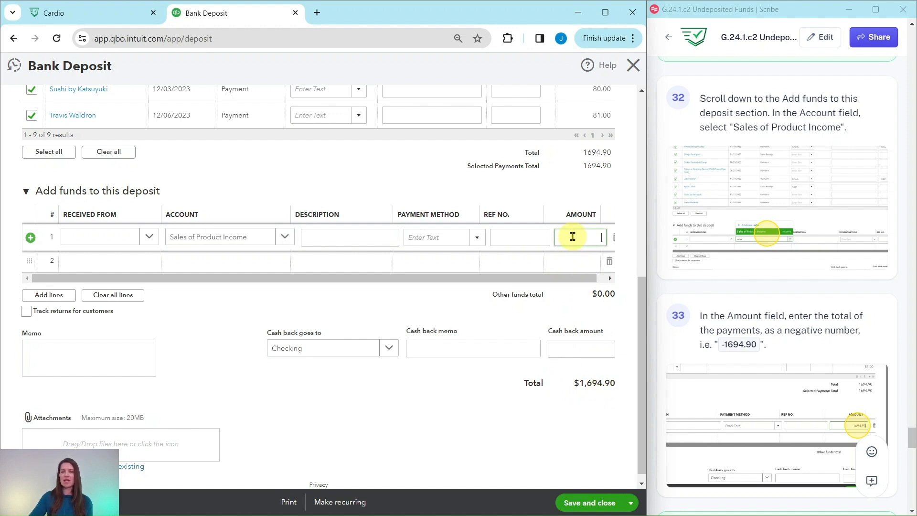
pyautogui.write('-1694.90')
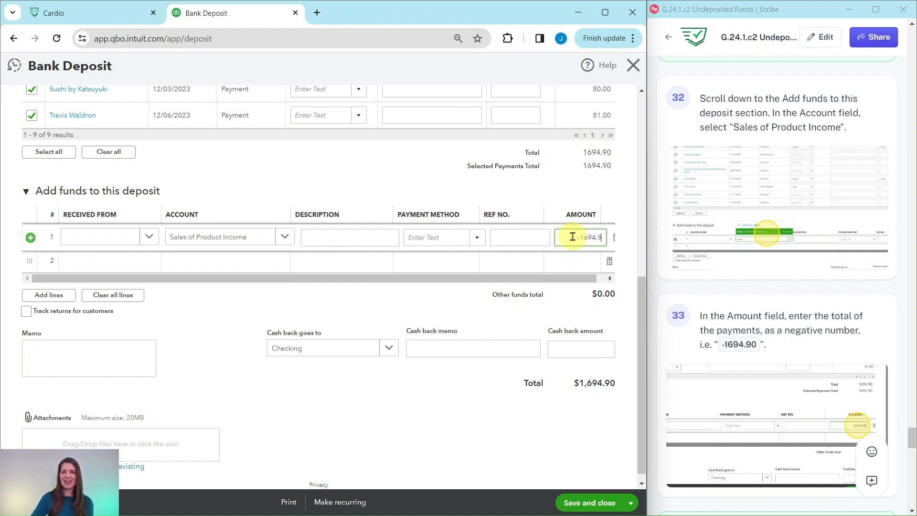
pyautogui.click(438, 409)
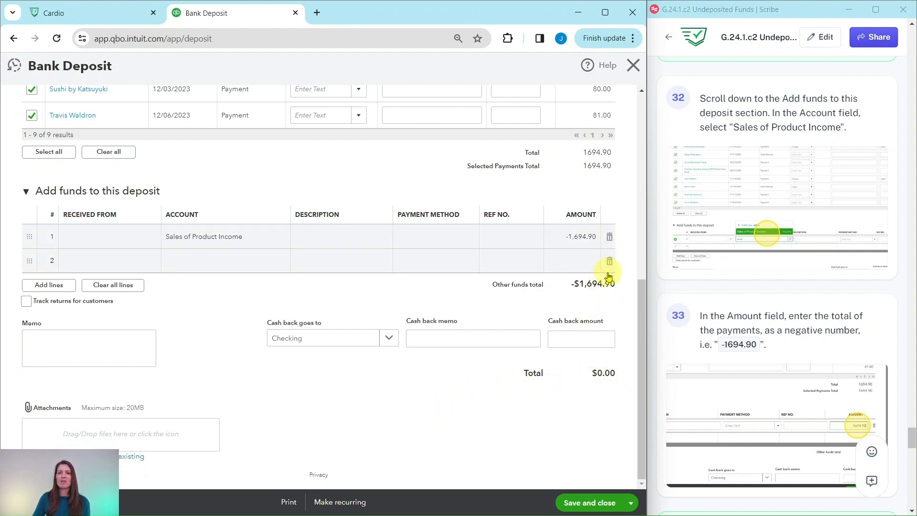
# Step: Save and close the zero-dollar bank deposit
pyautogui.scroll(-7, 835, 278)
pyautogui.scroll(-2, 830, 274)
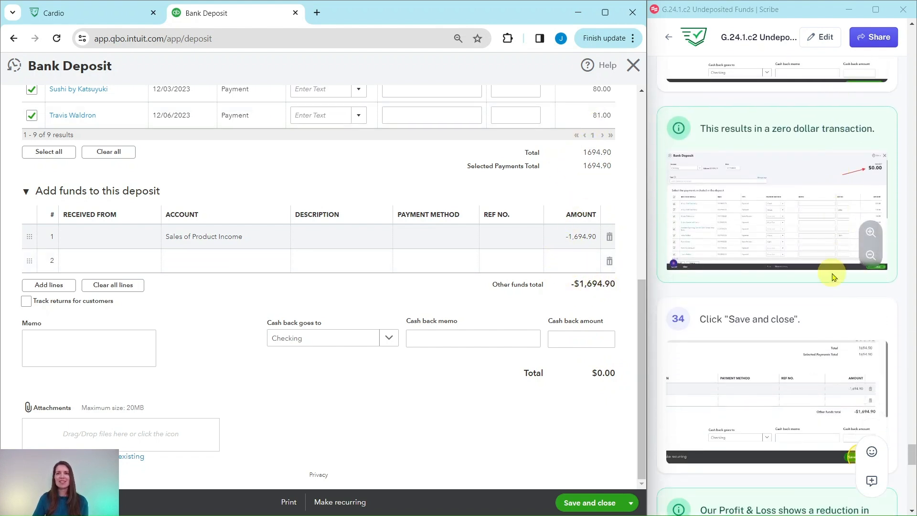
pyautogui.scroll(-5, 833, 150)
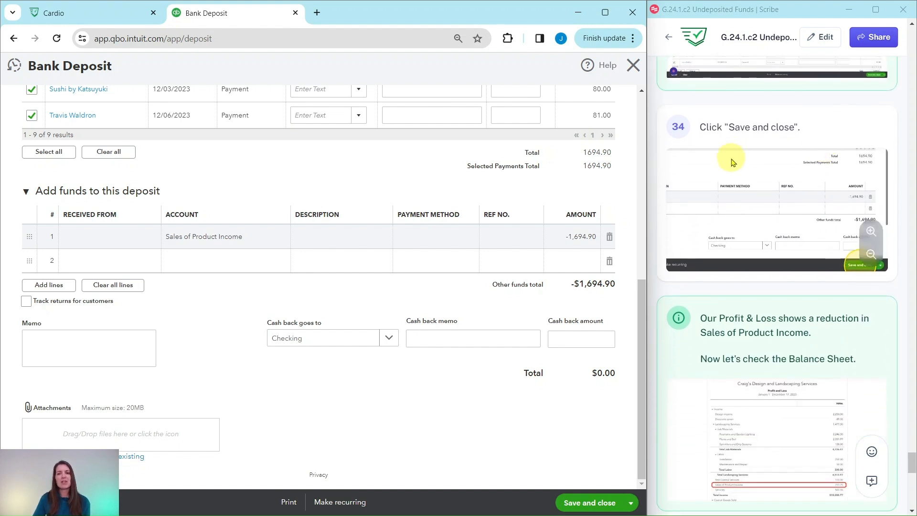
pyautogui.click(591, 504)
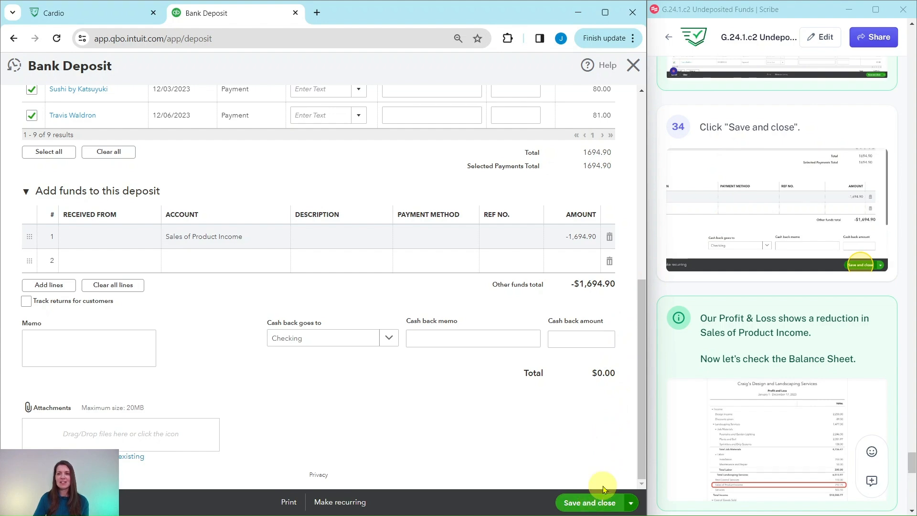
# Step: Rerun the Profit and Loss report for All Dates to check the effect of the deposit on Sales of Product Income
pyautogui.scroll(-3, 760, 316)
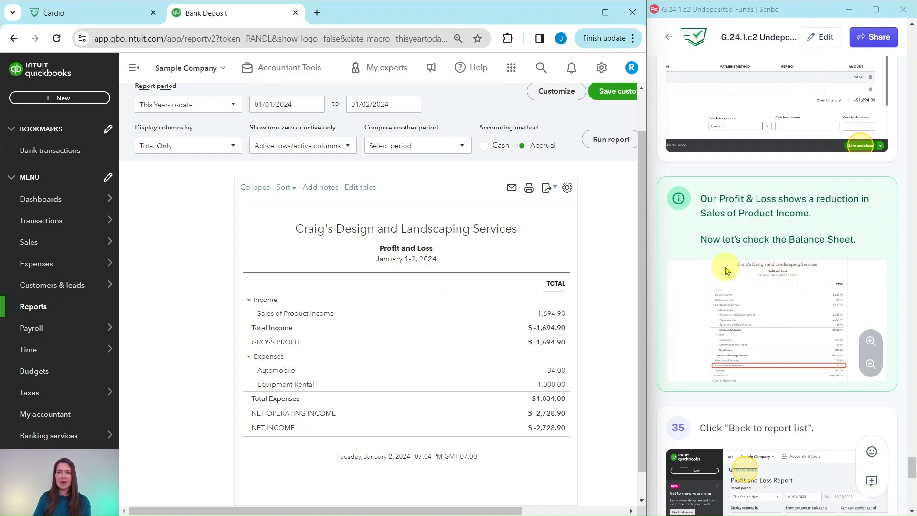
pyautogui.click(229, 107)
pyautogui.click(152, 126)
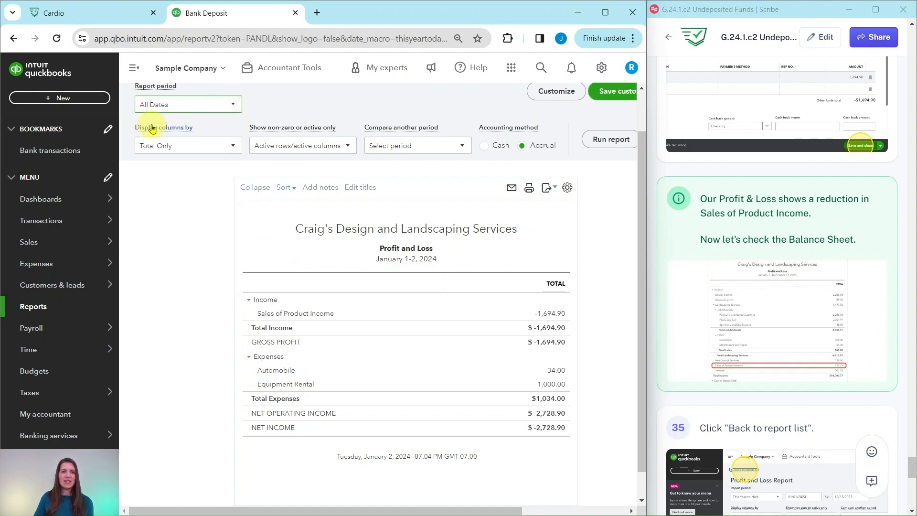
pyautogui.click(609, 139)
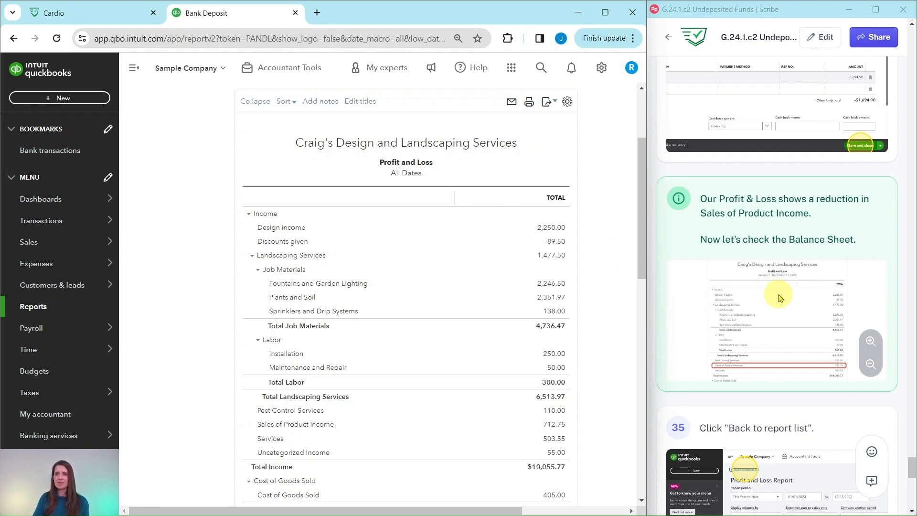
# Step: Return to the report list, open the Balance Sheet from the favorites and check its Undeposited Funds line
pyautogui.scroll(-4, 779, 298)
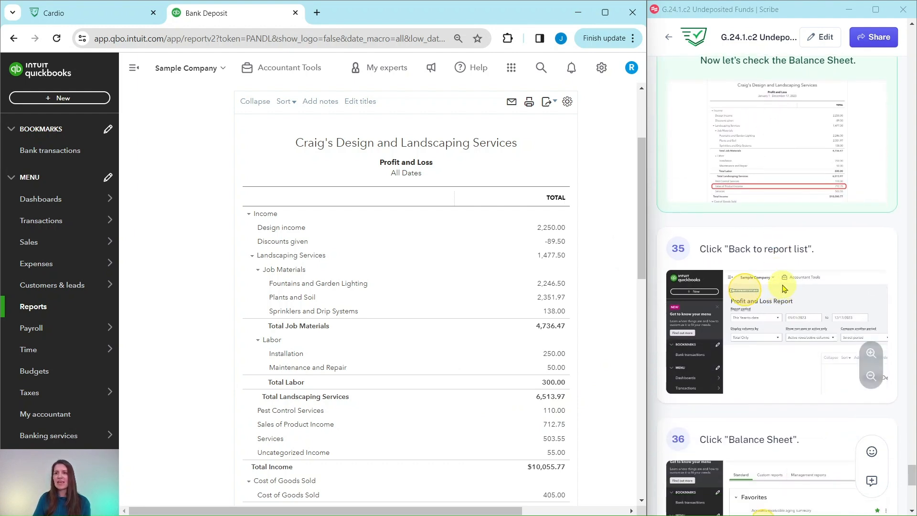
pyautogui.scroll(-3, 810, 237)
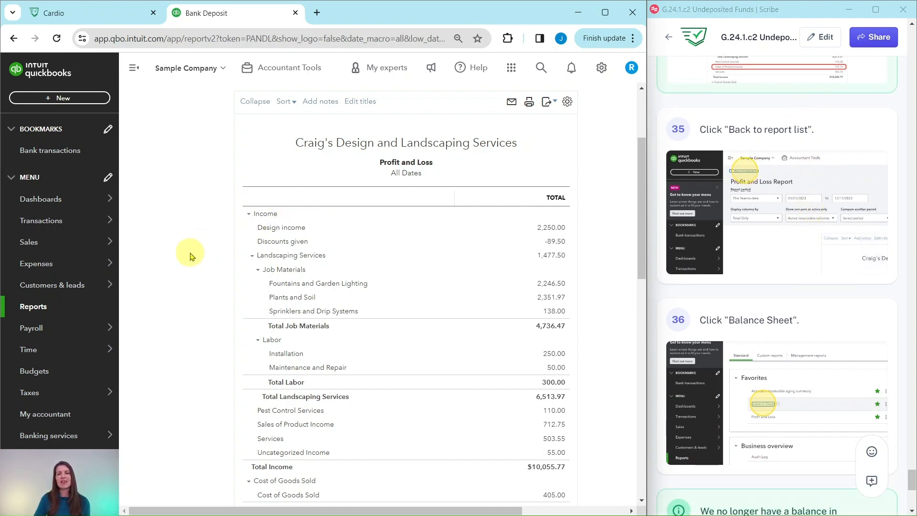
pyautogui.scroll(3, 189, 256)
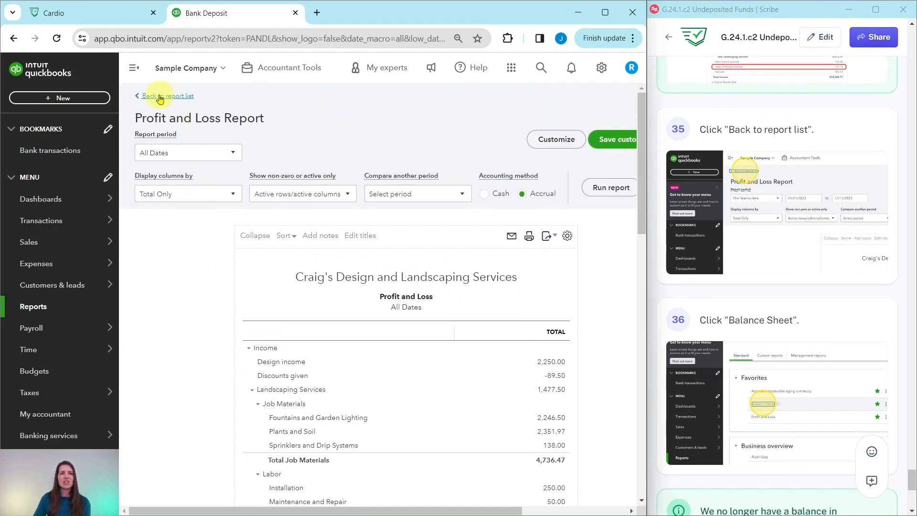
pyautogui.click(160, 98)
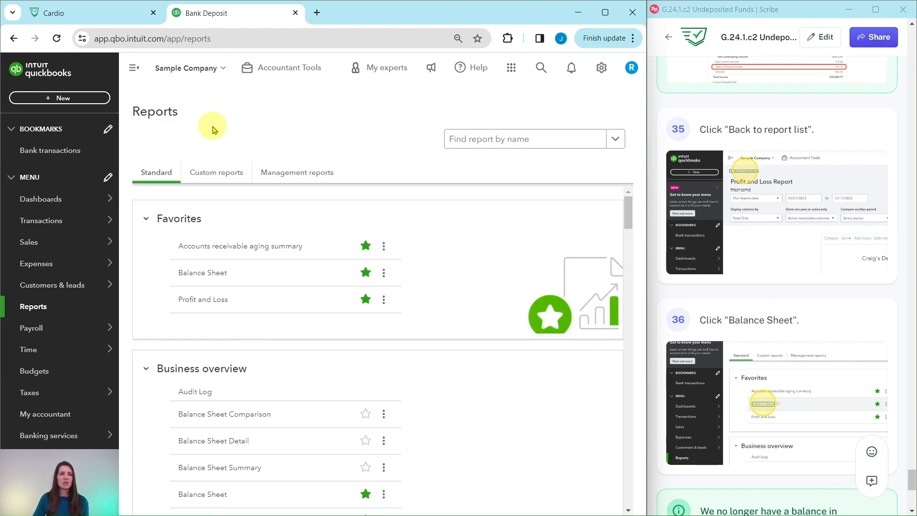
pyautogui.click(203, 273)
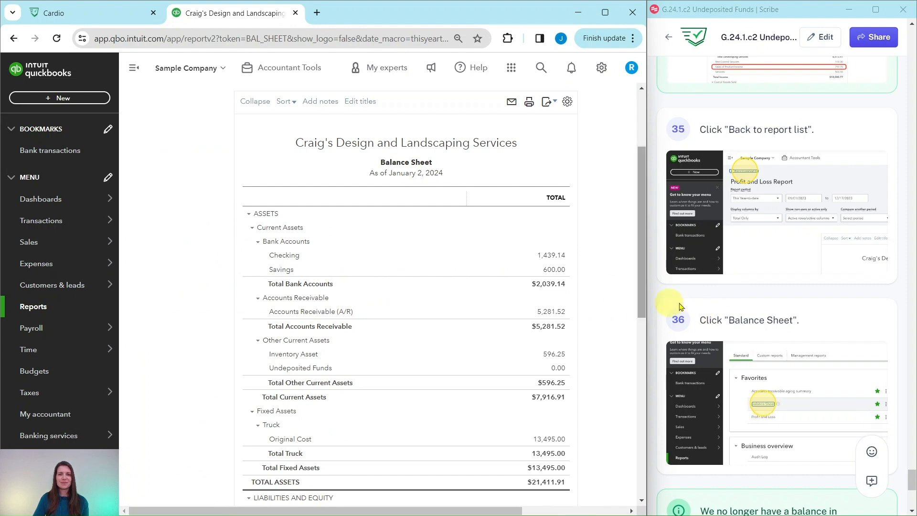
pyautogui.scroll(-1, 729, 301)
pyautogui.scroll(-3, 729, 302)
pyautogui.scroll(-4, 742, 293)
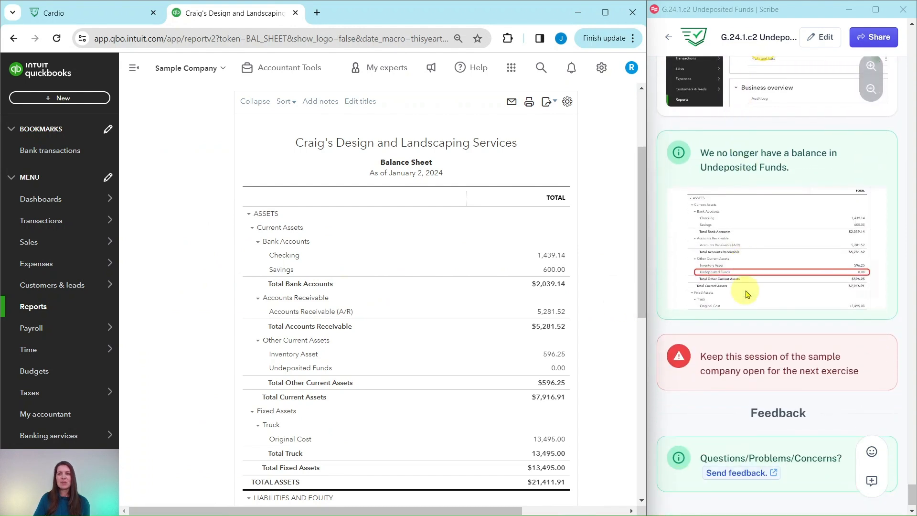
pyautogui.scroll(-1, 751, 293)
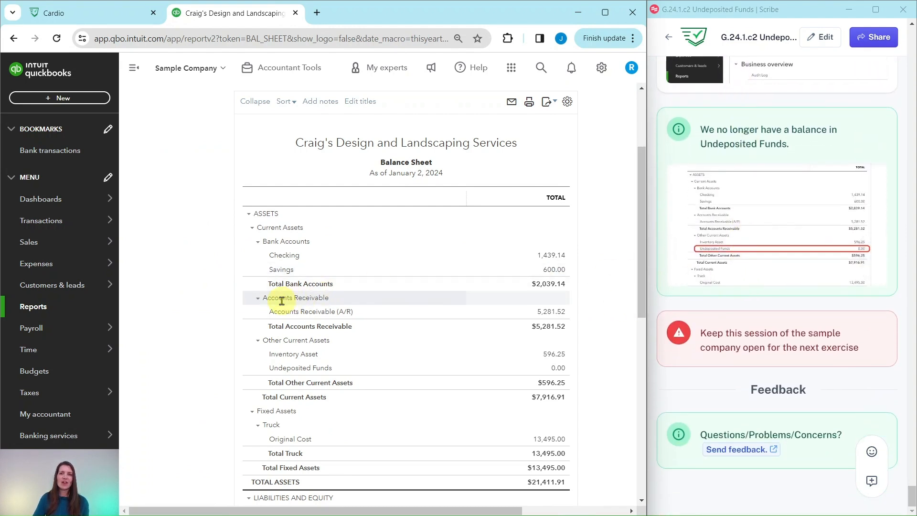